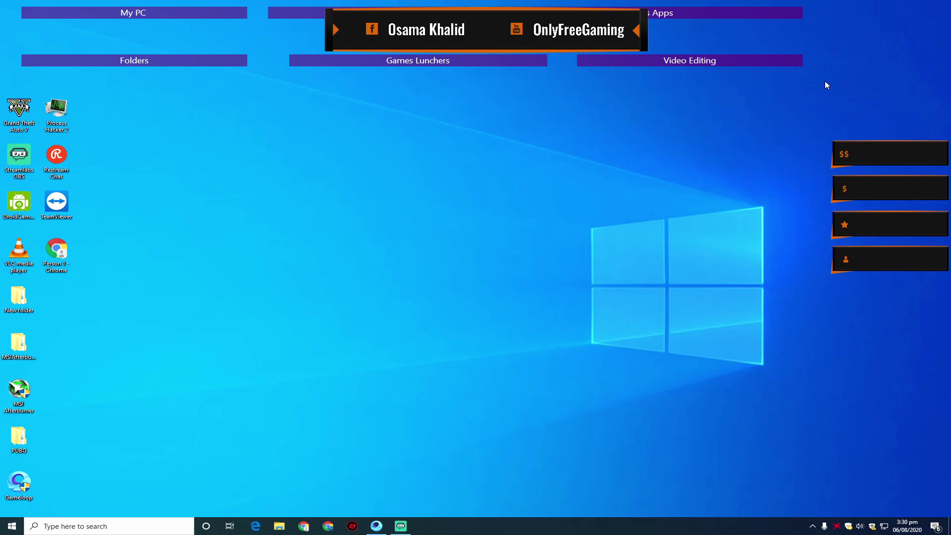
Switch to GameLoop, select PUBG MOBILE and open the emulator's Engine settings to review the rendering options
click(375, 526)
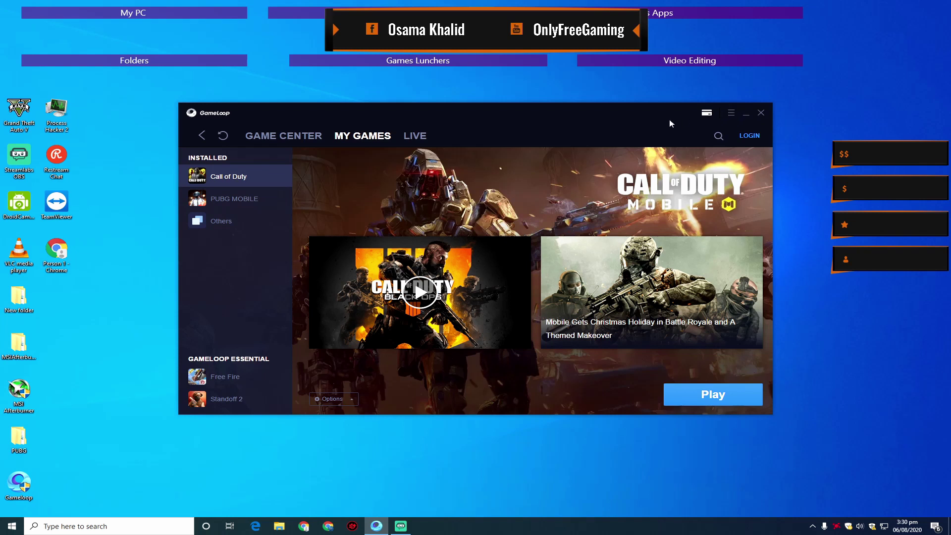
click(229, 197)
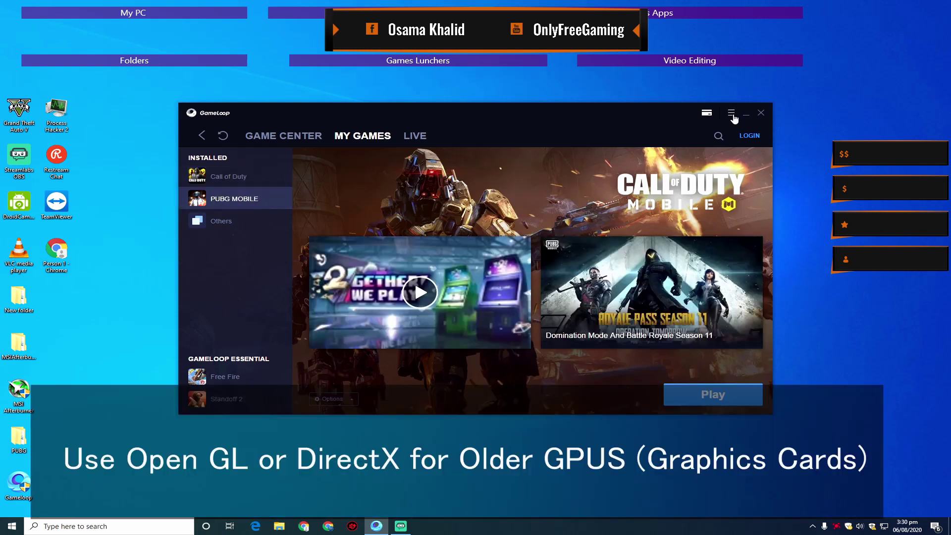
click(732, 113)
click(731, 156)
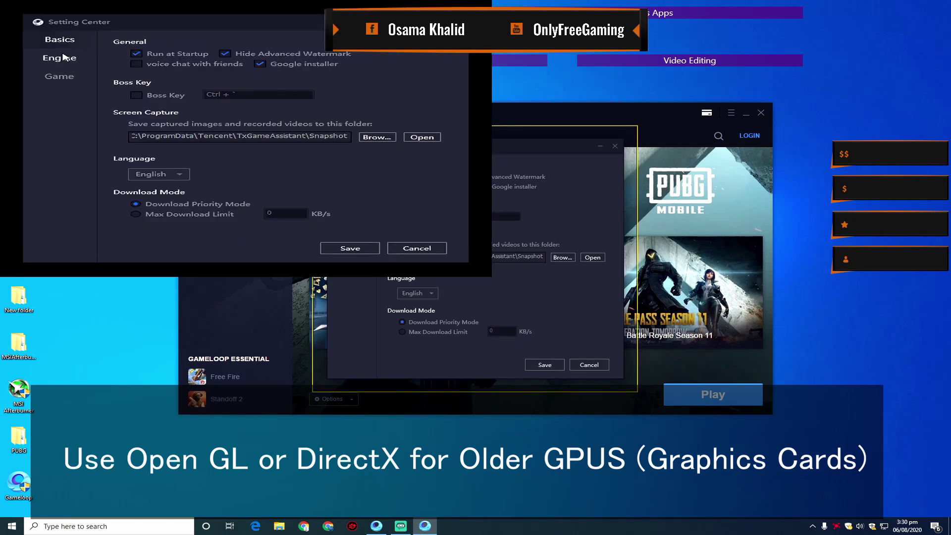
click(63, 57)
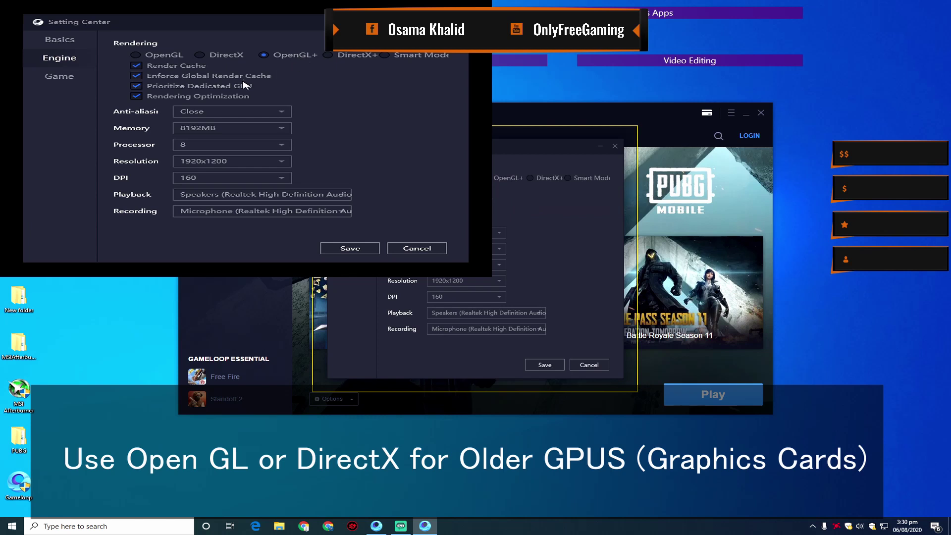
mouse_move(237, 86)
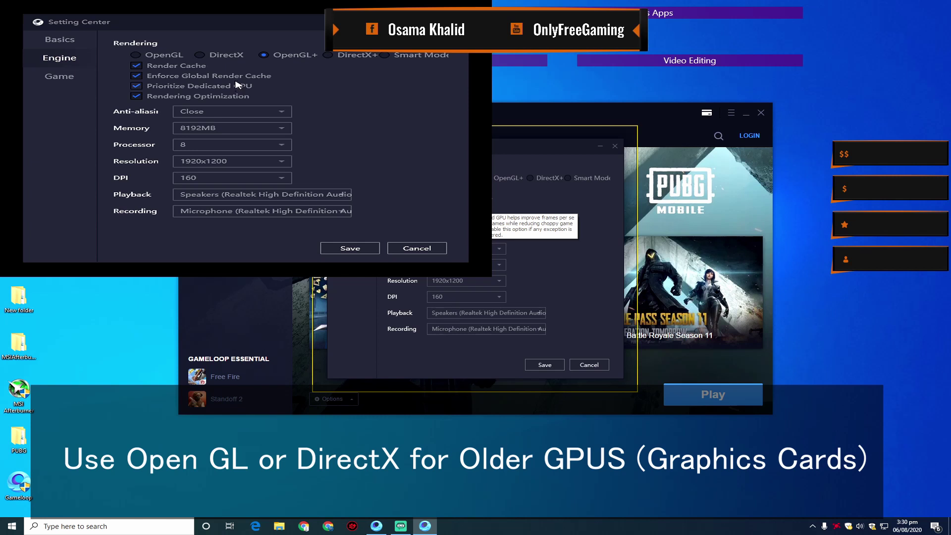
mouse_move(266, 58)
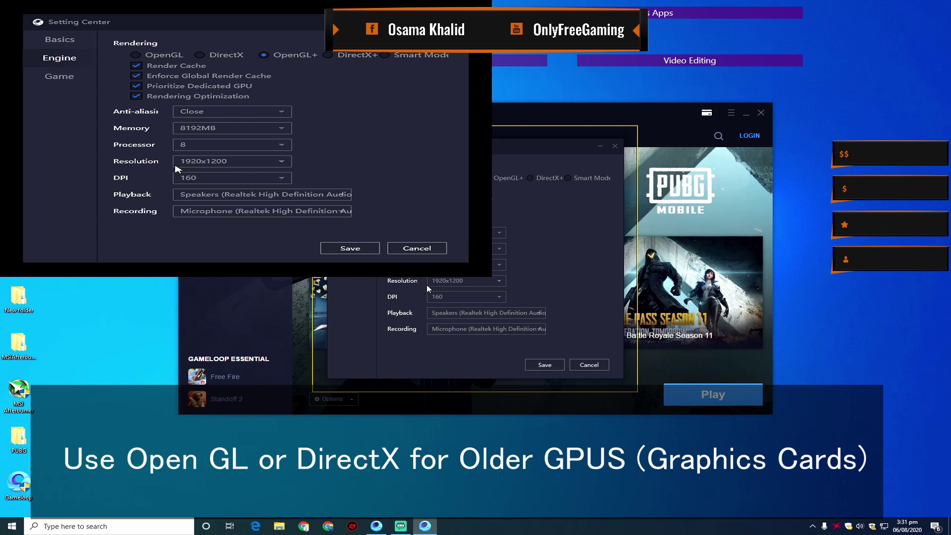
Examine the resolutions available for the emulator without changing the selected one
click(469, 280)
scroll(461, 300, up, 2)
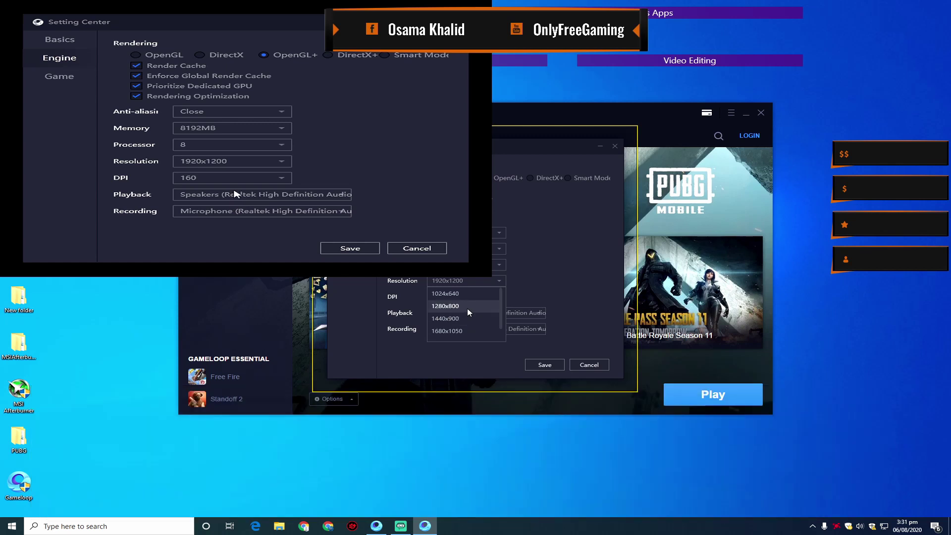
click(484, 280)
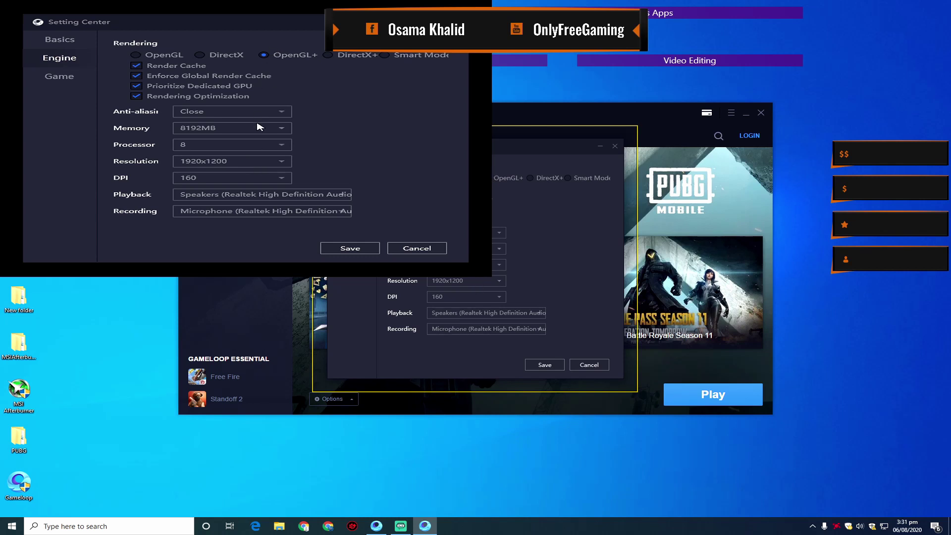
Review the gaming resolution and display quality options for PUBG MOBILE, and save the emulator settings
click(59, 78)
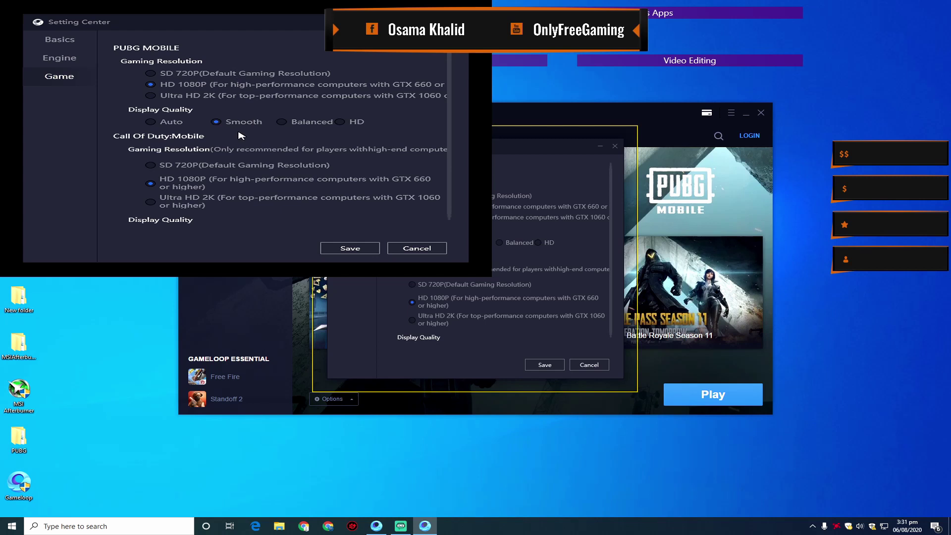
click(543, 365)
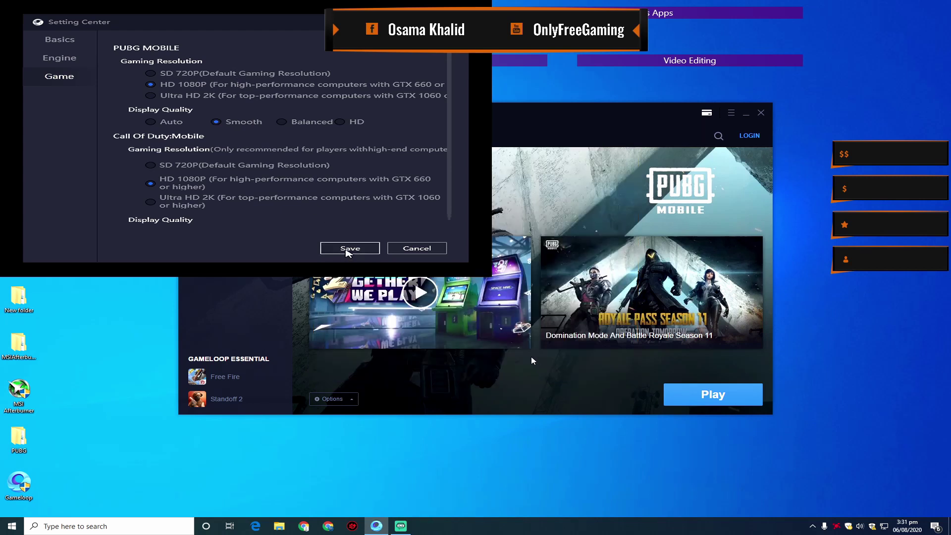
click(350, 249)
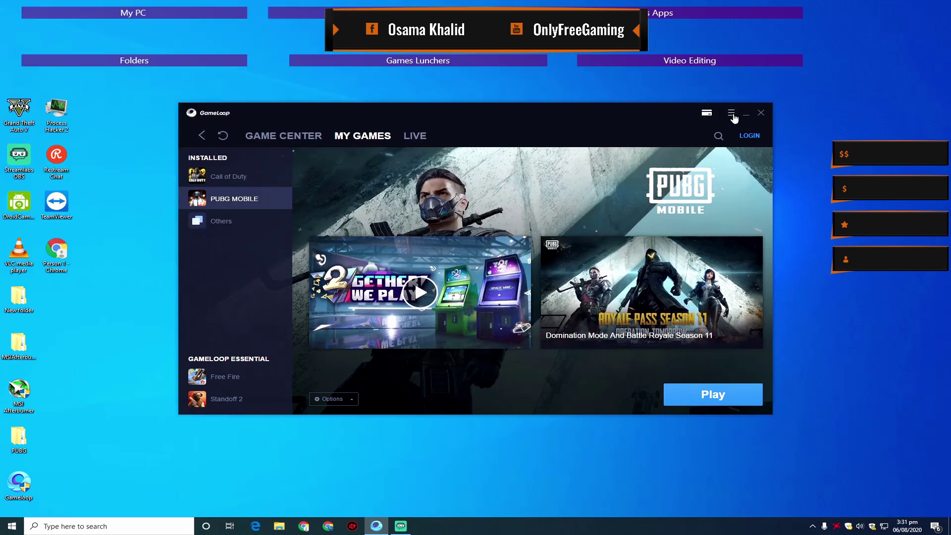
click(732, 114)
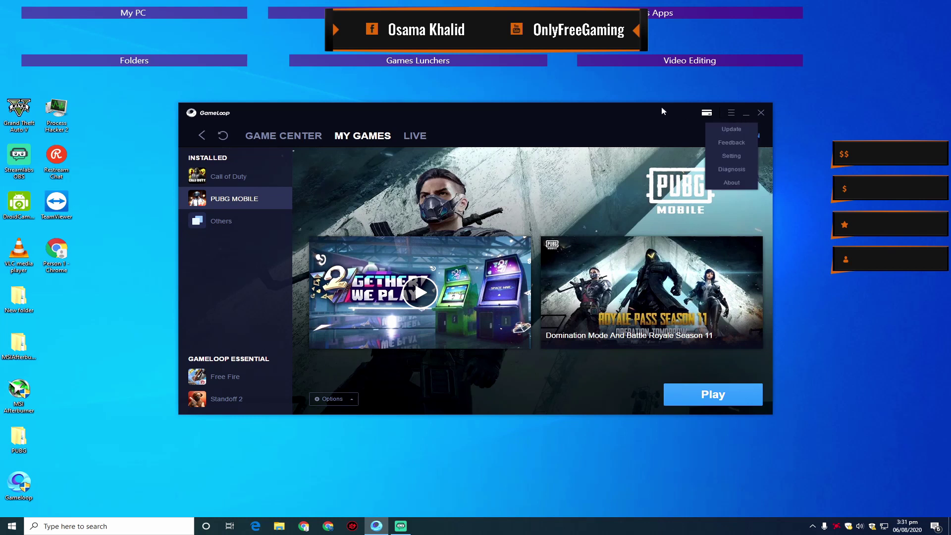
click(747, 113)
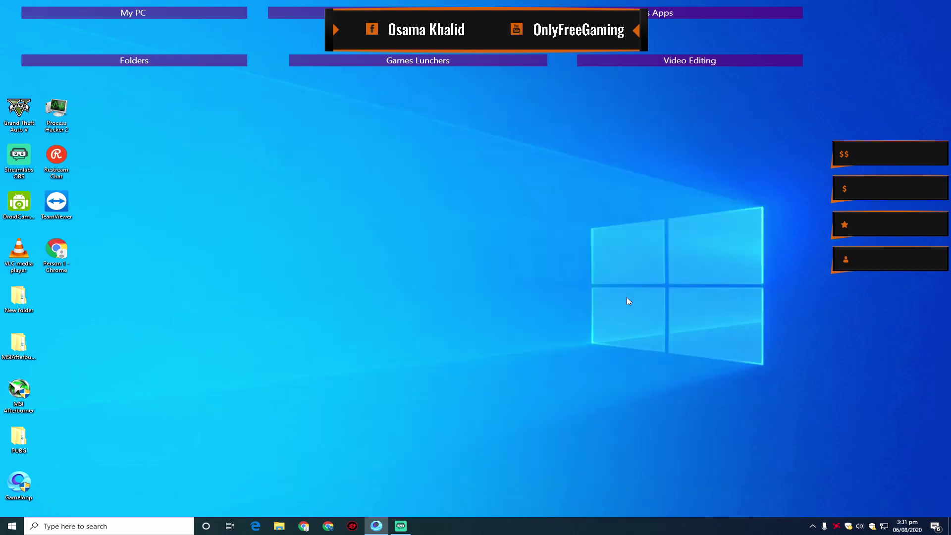
click(377, 525)
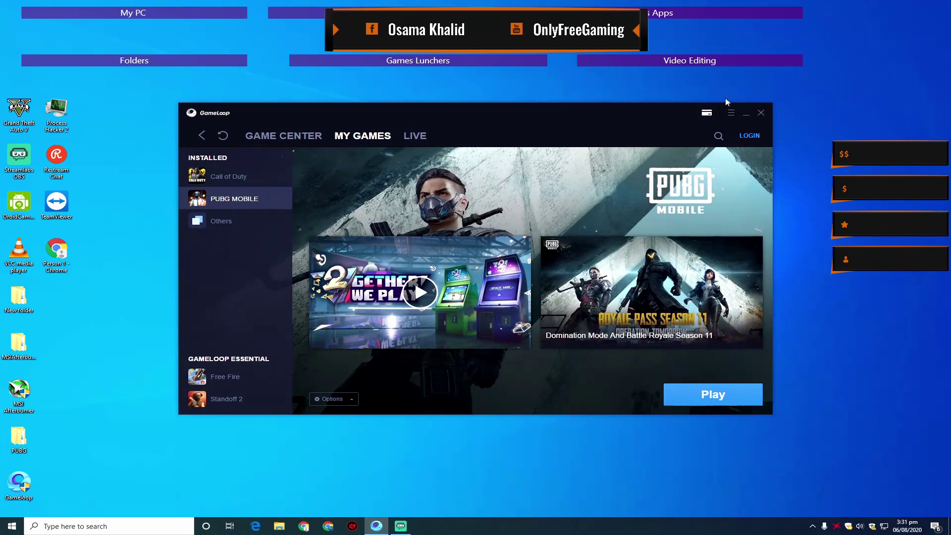
Minimize GameLoop and open the Windows virtual memory settings through the properties of This PC
click(745, 118)
mouse_move(152, 13)
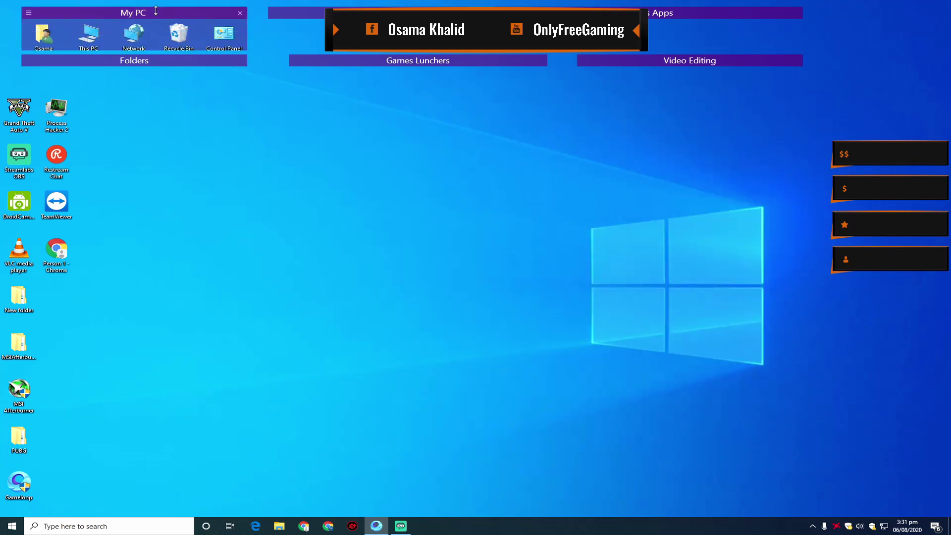
right_click(97, 38)
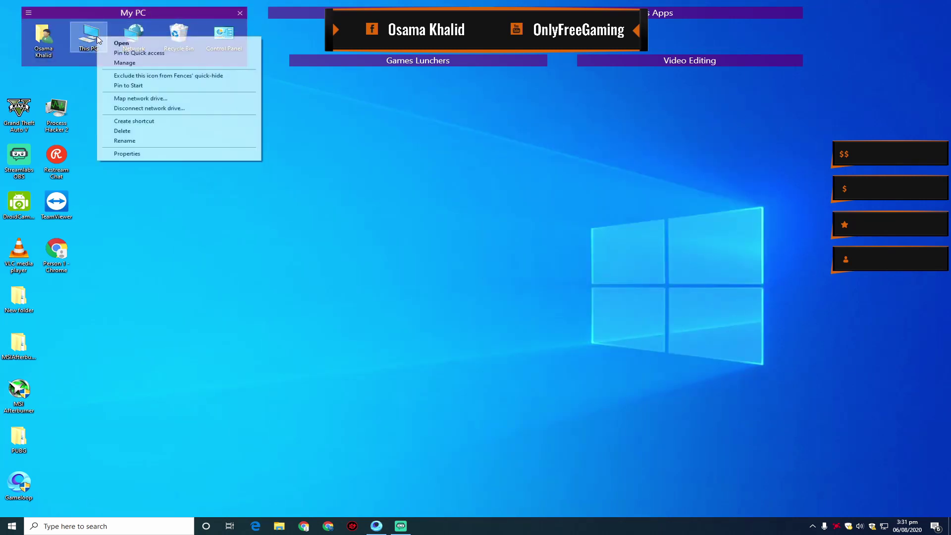
click(154, 155)
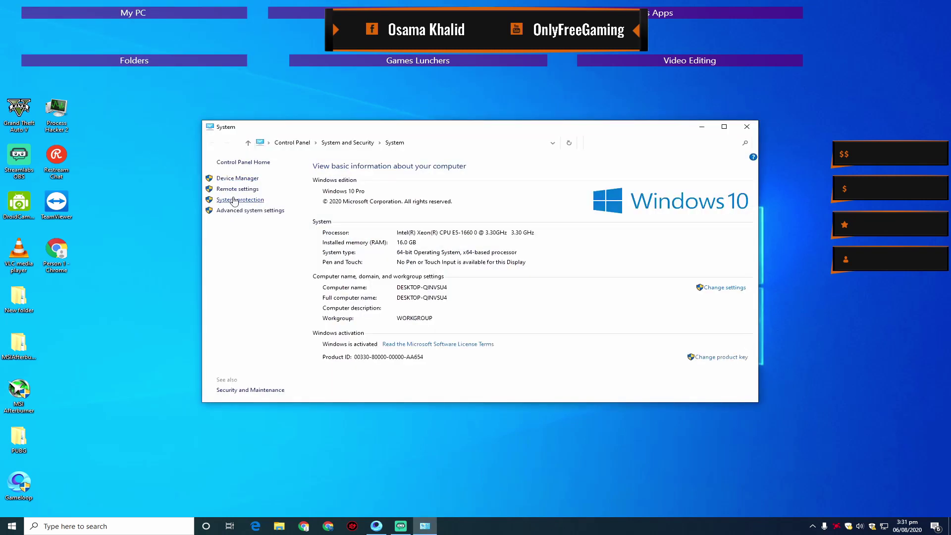
click(248, 211)
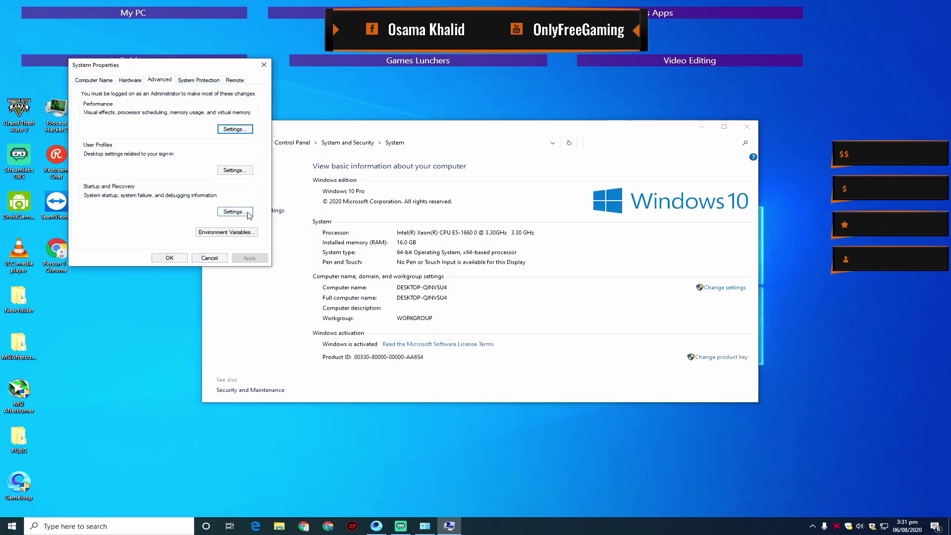
click(242, 131)
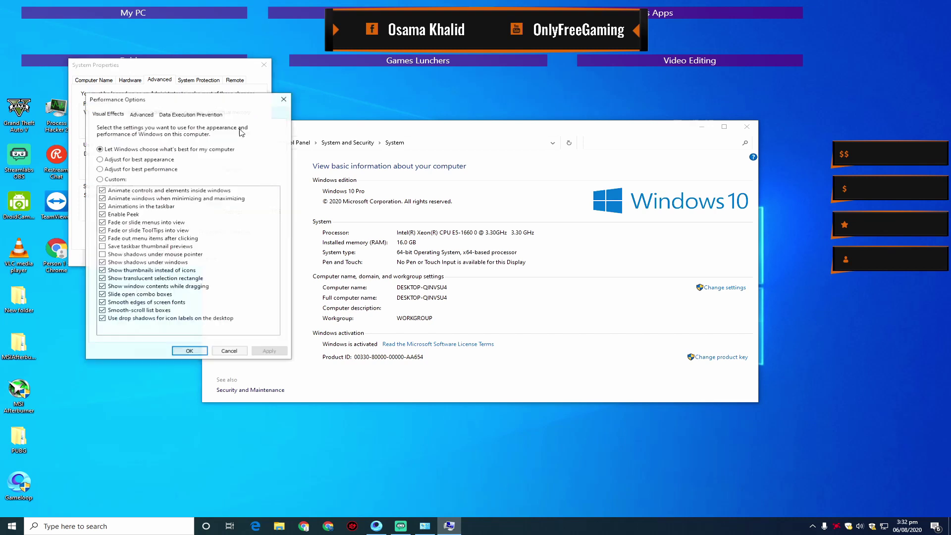
click(146, 117)
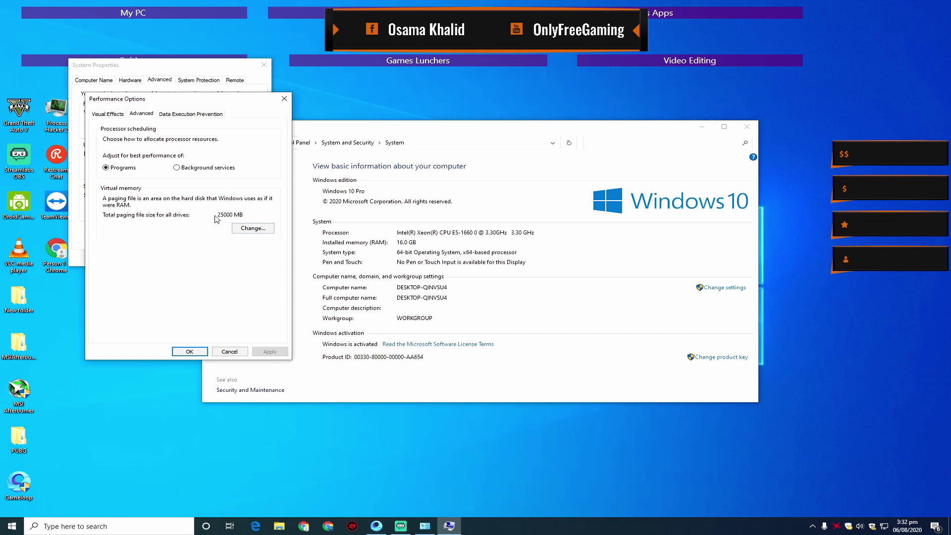
click(253, 228)
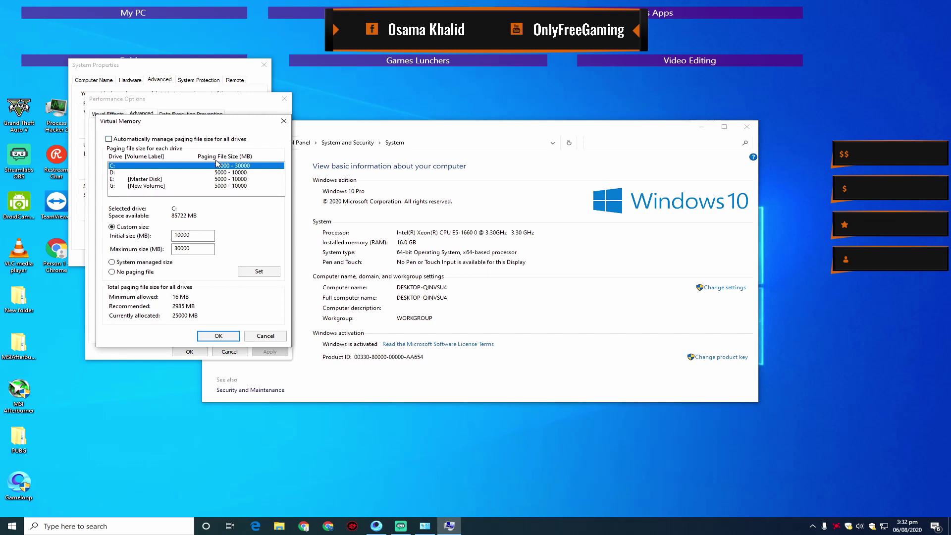
Confirm the custom paging file size for drive C: and dismiss the performance and system windows
click(197, 235)
click(218, 336)
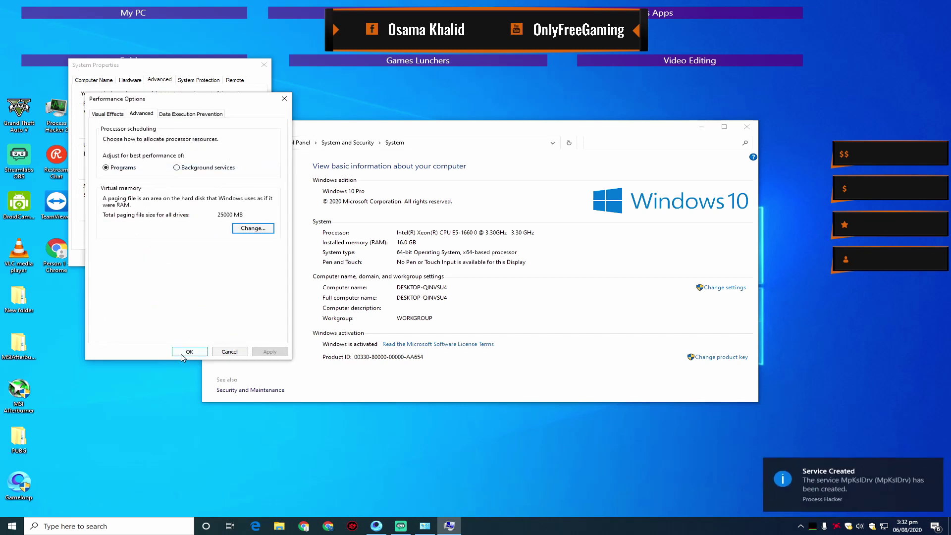
click(183, 353)
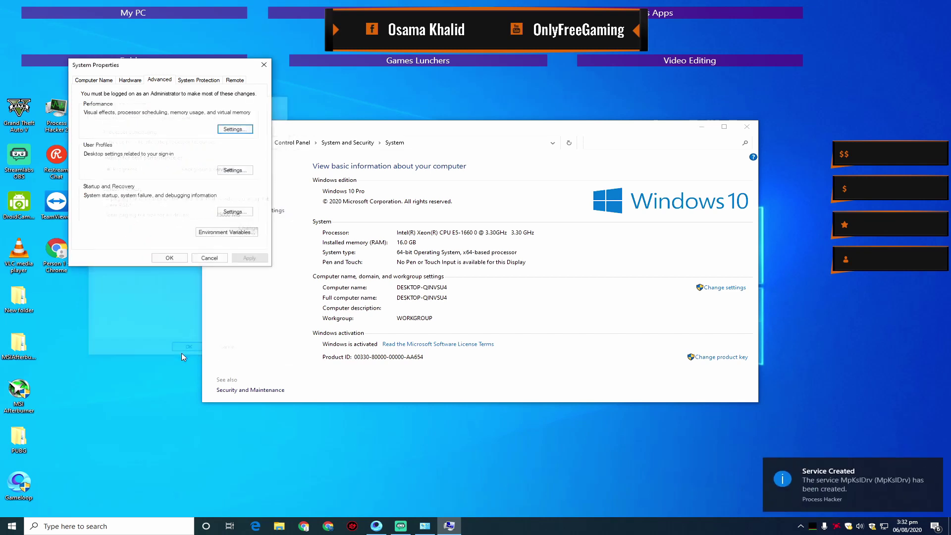
click(264, 65)
click(702, 129)
Switch to AMD Radeon Software and open its Global Graphics settings
right_click(678, 136)
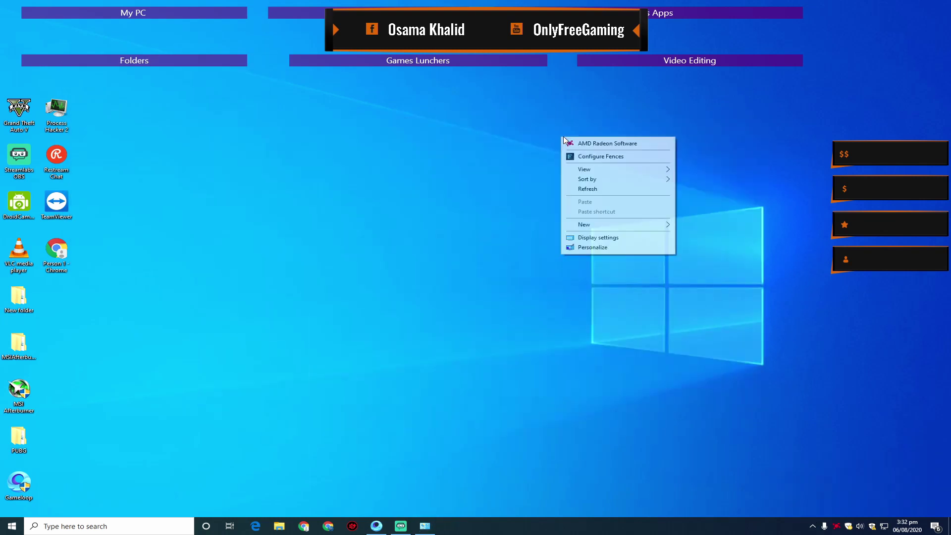
click(581, 142)
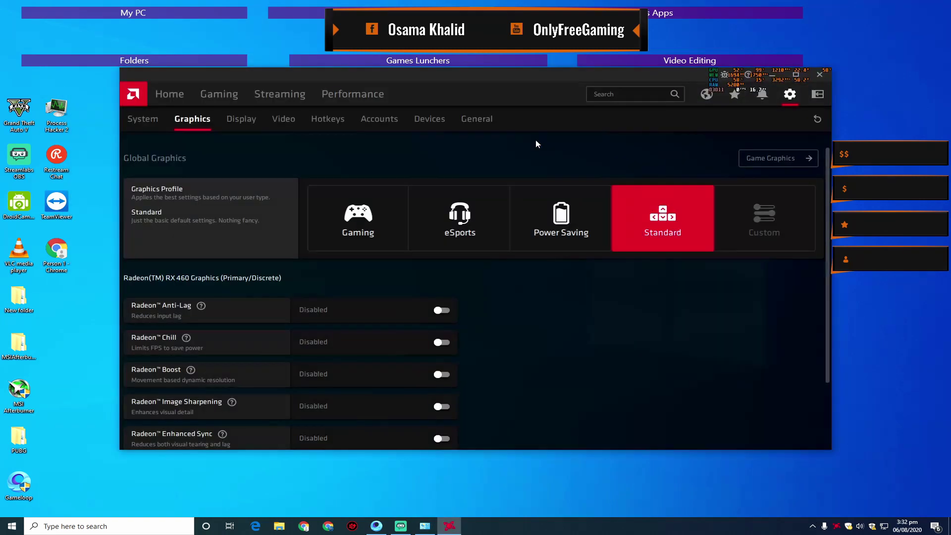
click(235, 92)
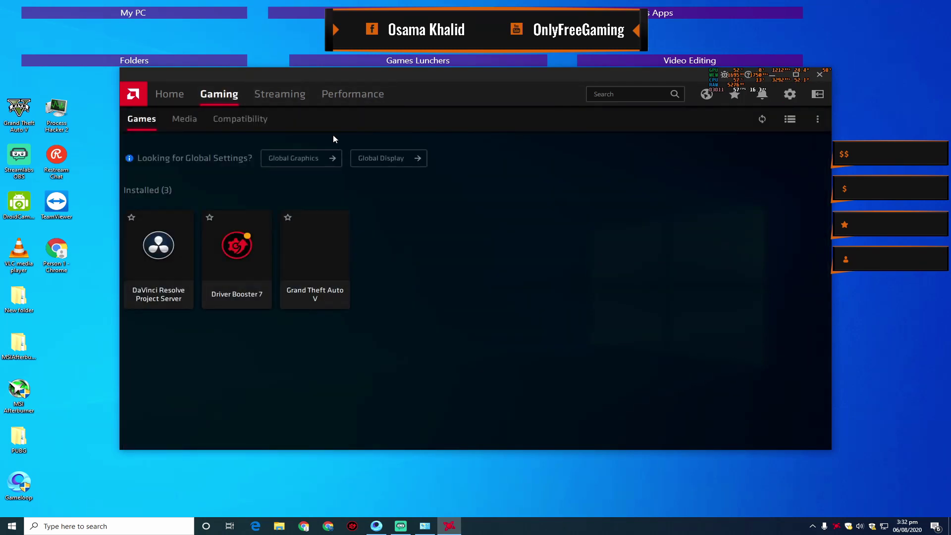
click(325, 158)
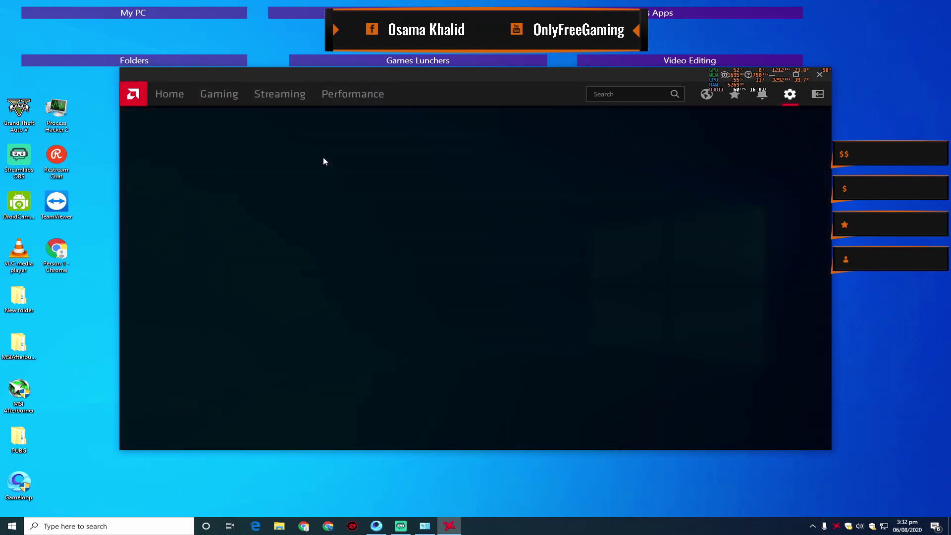
scroll(574, 266, down, 3)
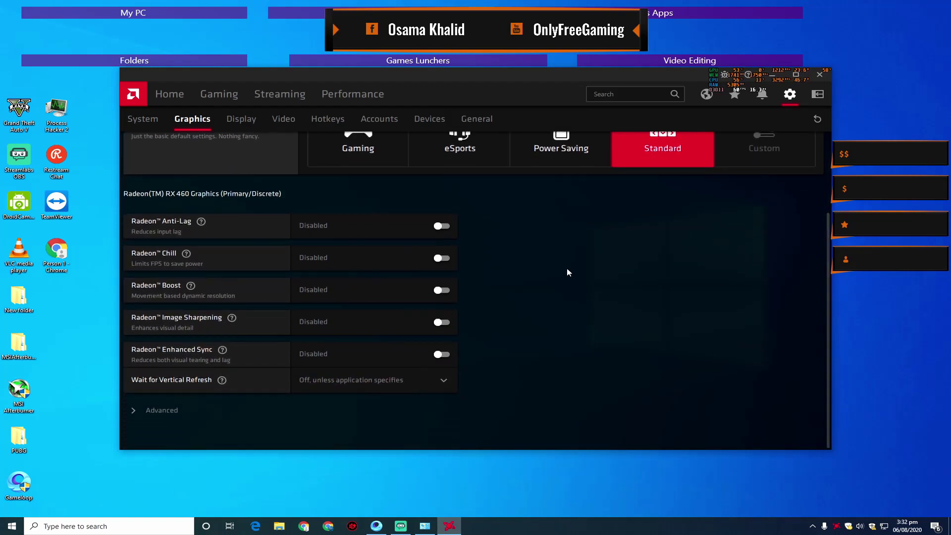
Expand the advanced graphics options and examine the GPU Workload choices and the other global graphics settings
click(179, 410)
scroll(626, 350, down, 10)
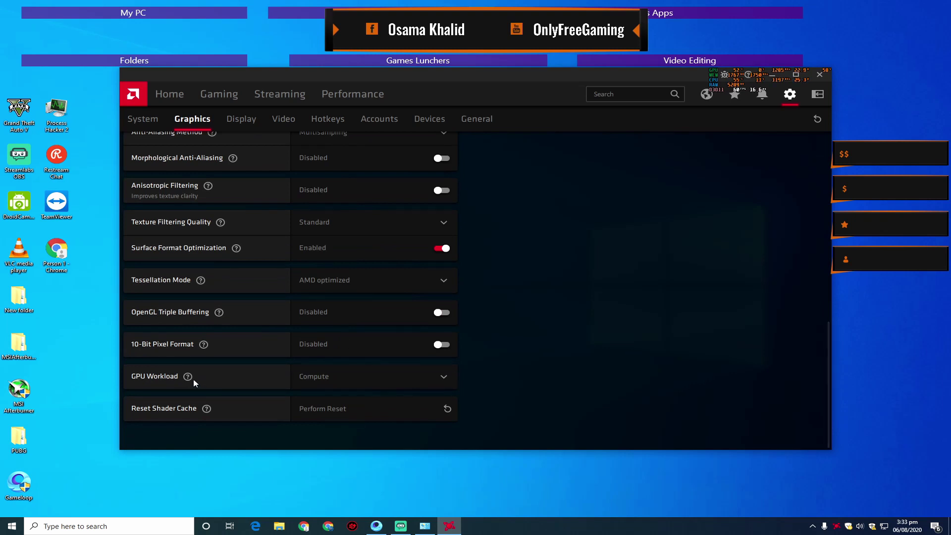
click(368, 382)
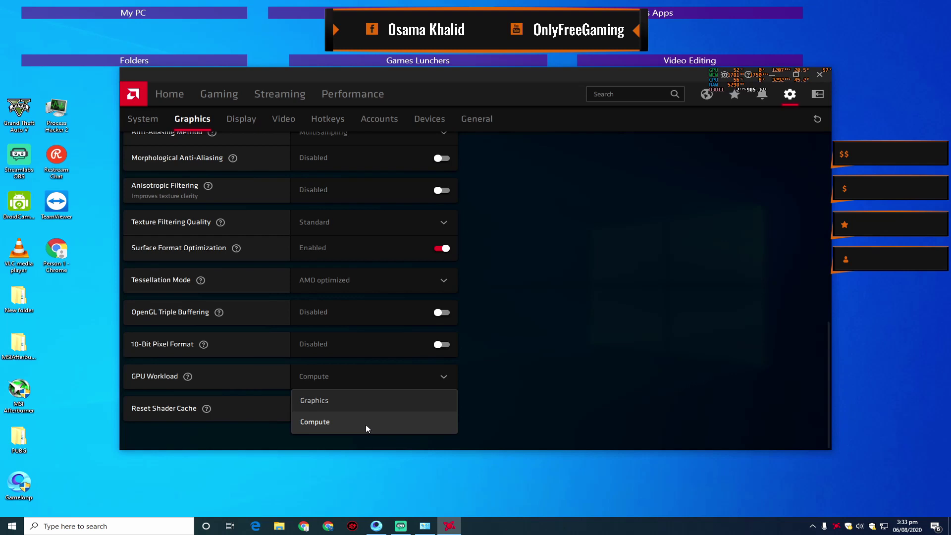
click(640, 366)
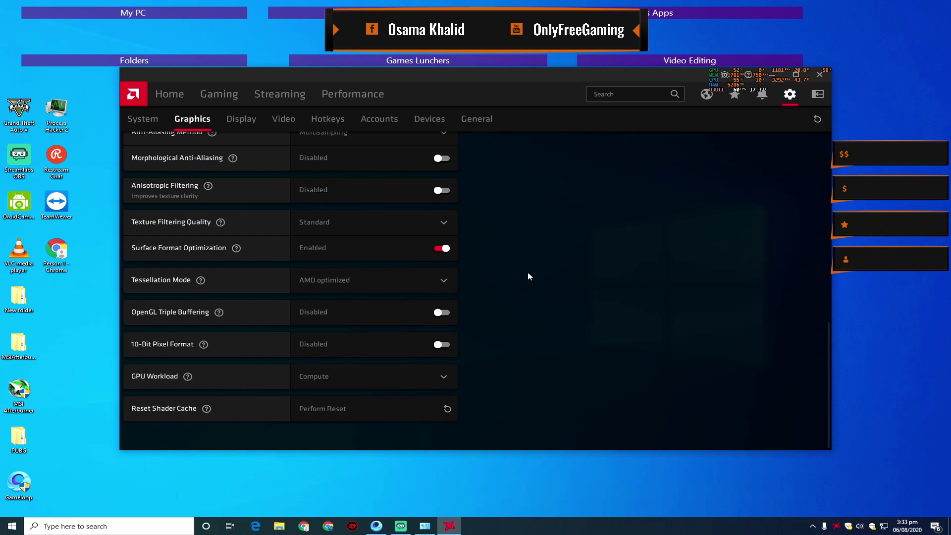
scroll(565, 233, up, 4)
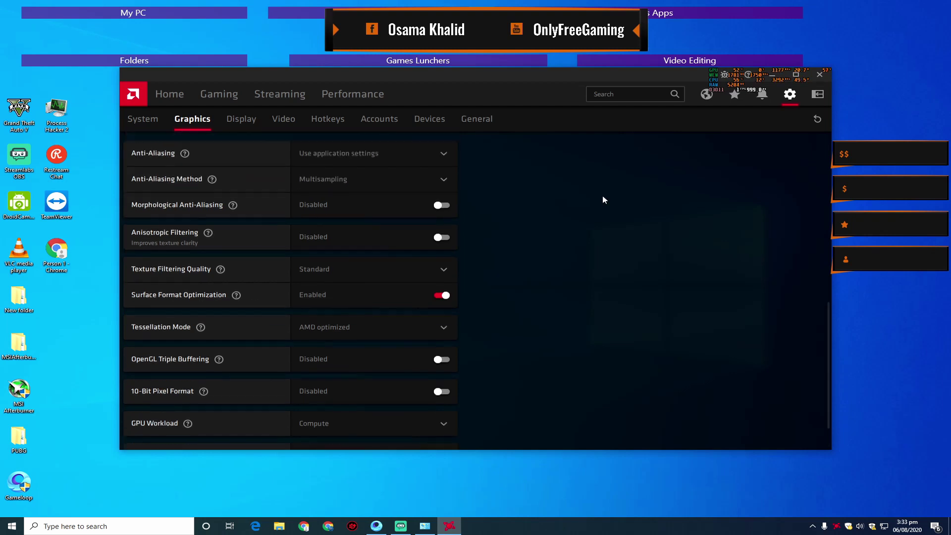
scroll(634, 332, up, 5)
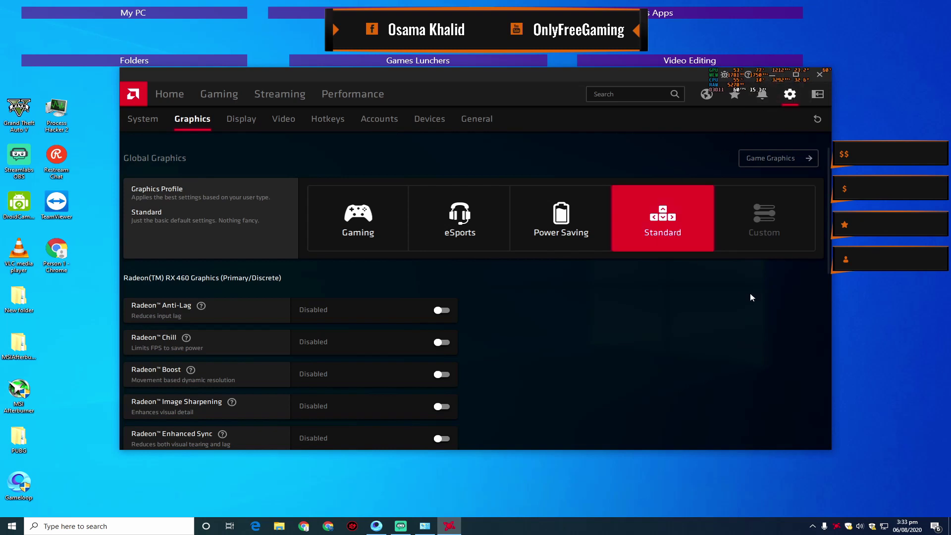
scroll(679, 358, down, 15)
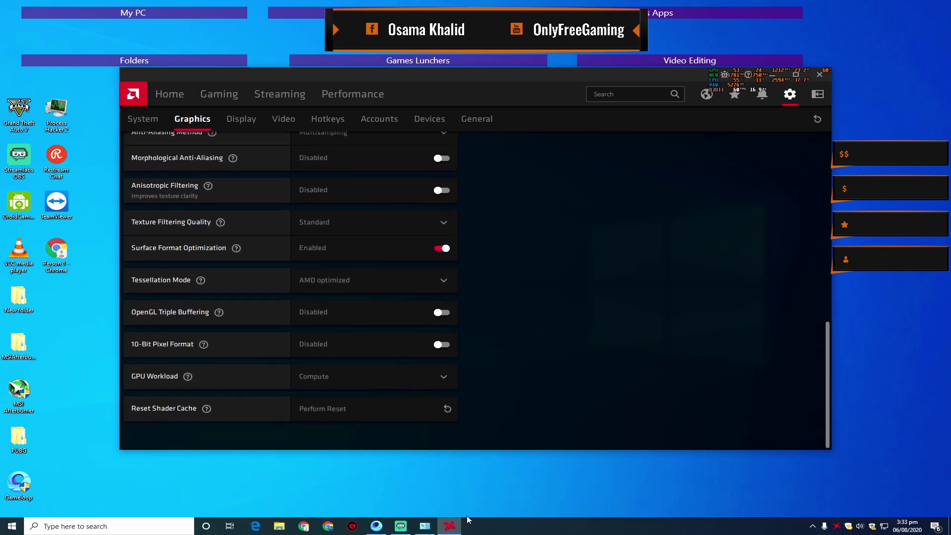
Switch to GameLoop and launch PUBG MOBILE
click(377, 526)
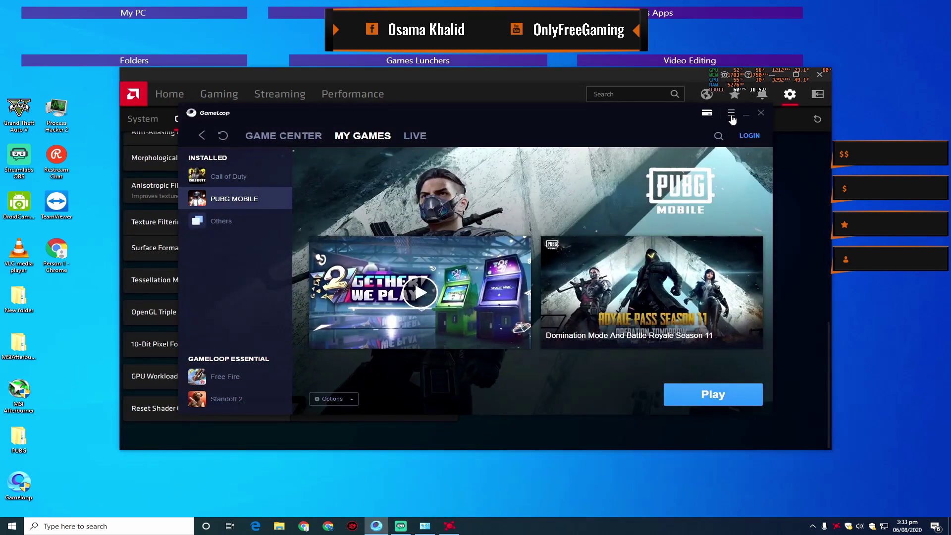
click(732, 115)
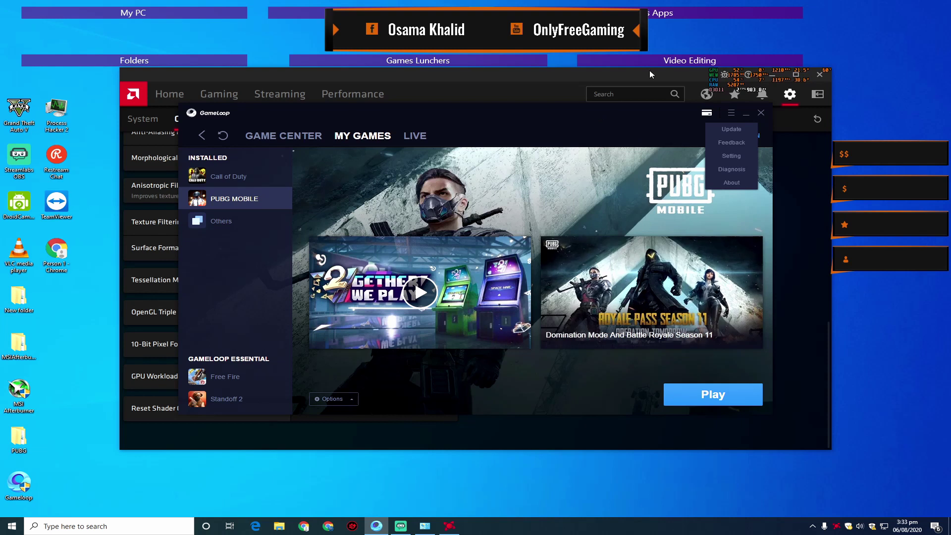
click(727, 115)
click(725, 400)
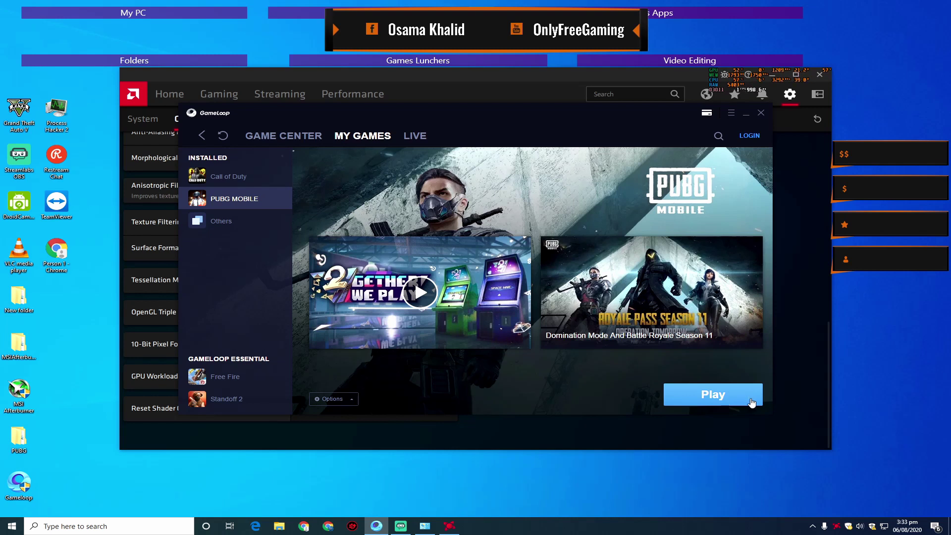
click(703, 399)
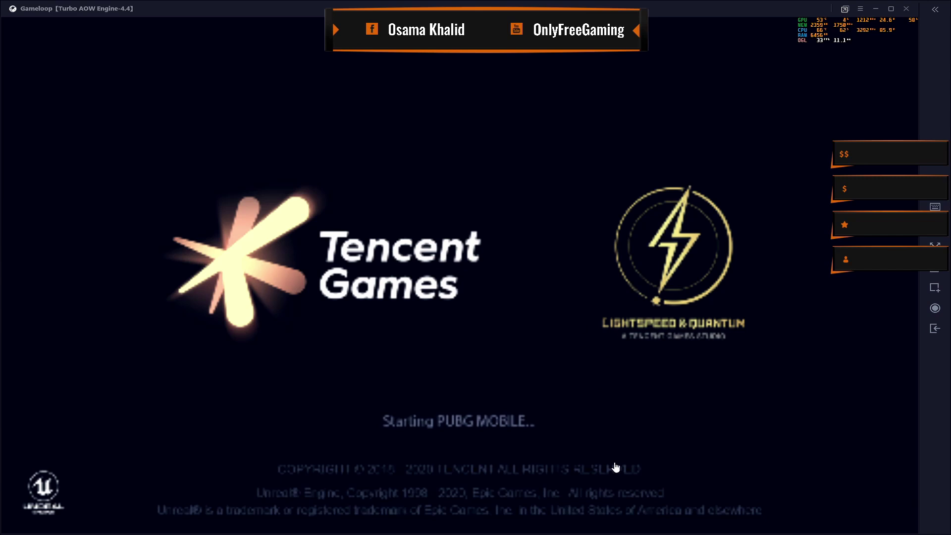
Hide the lower GameLoop Emulater source in Streamlabs OBS and return to the PUBG MOBILE emulator window
key(alt+Tab)
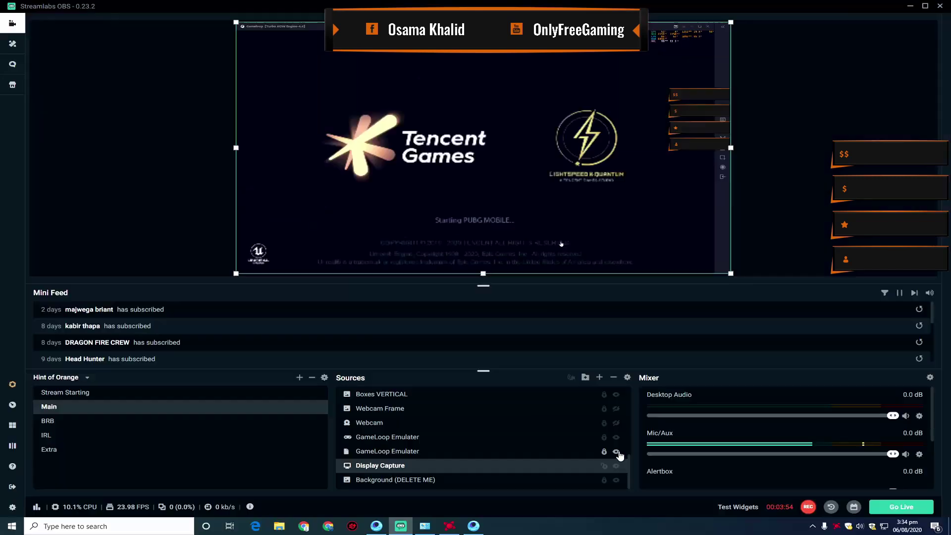
click(616, 451)
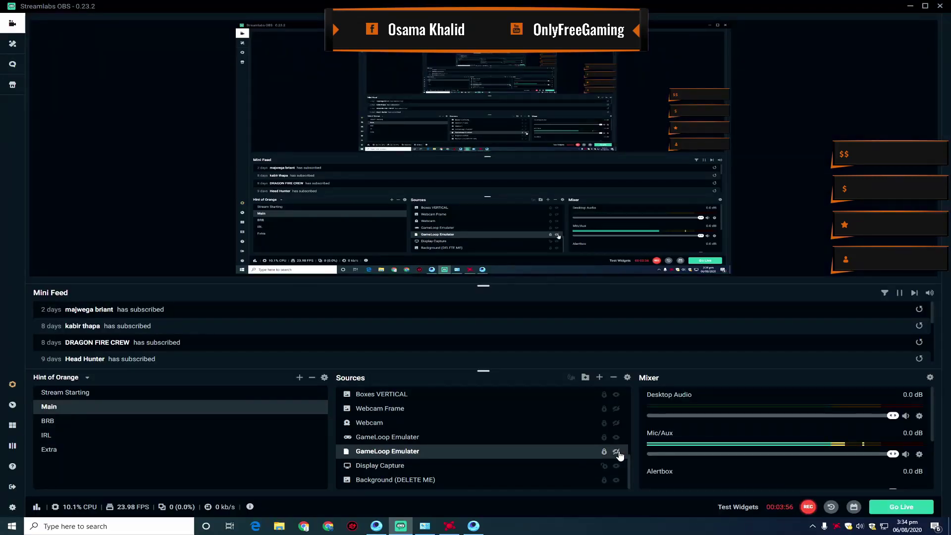
click(474, 525)
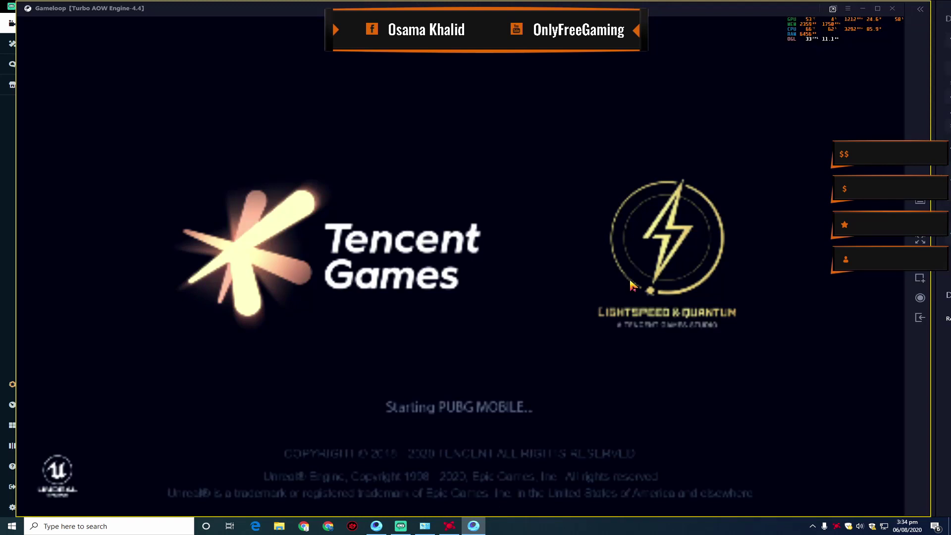
Open the emulator's Engine settings and examine the available resolution choices
click(848, 9)
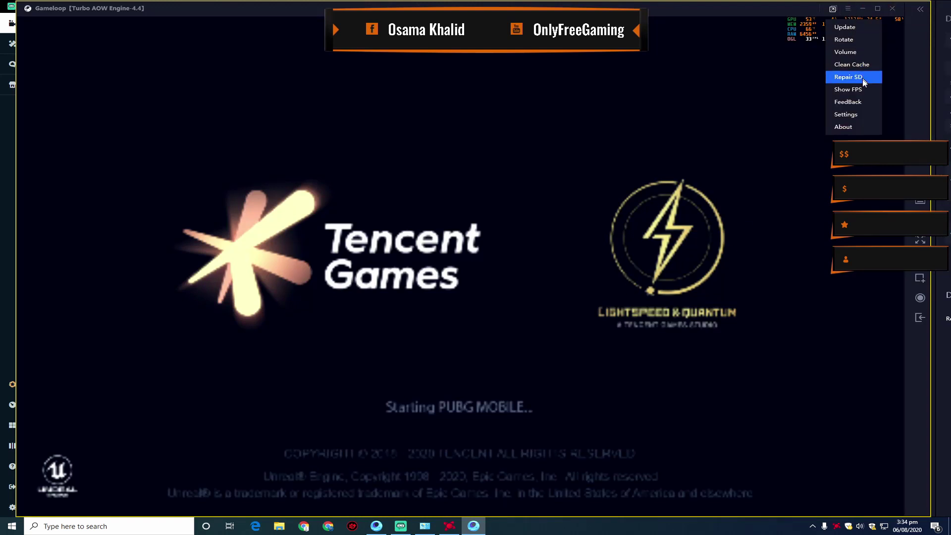
click(862, 114)
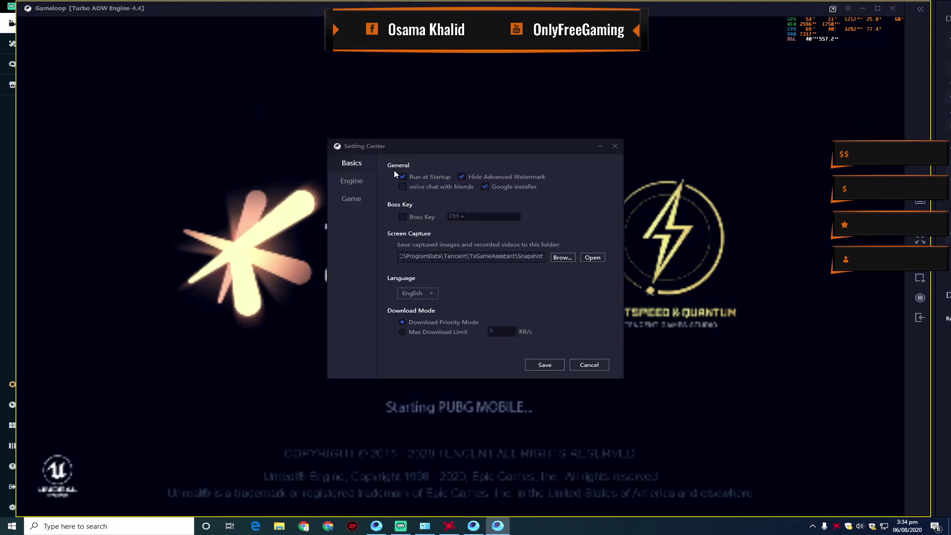
click(365, 188)
click(478, 281)
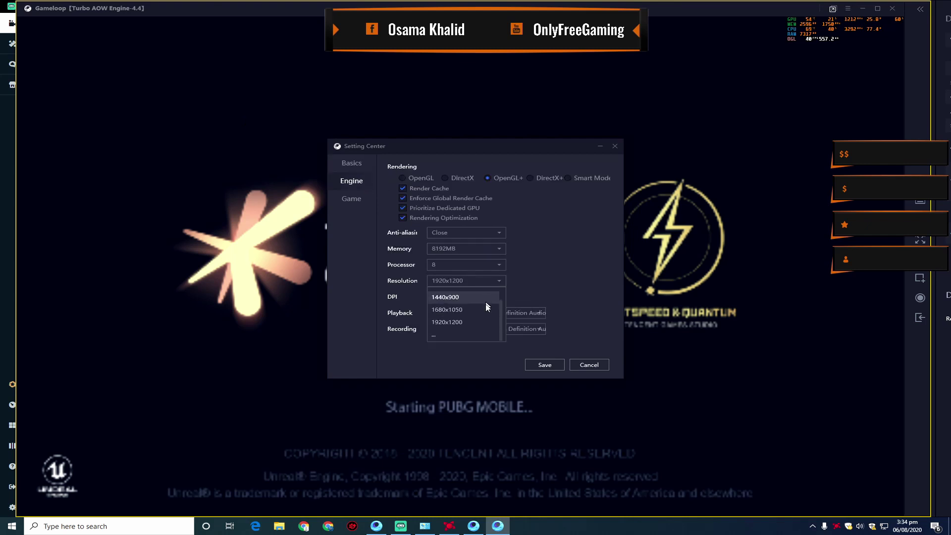
scroll(483, 307, up, 1)
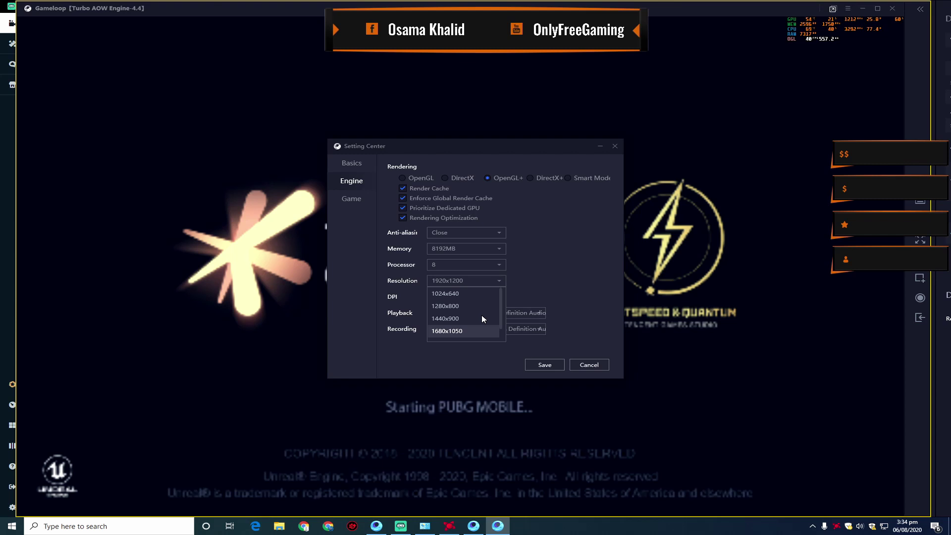
click(547, 267)
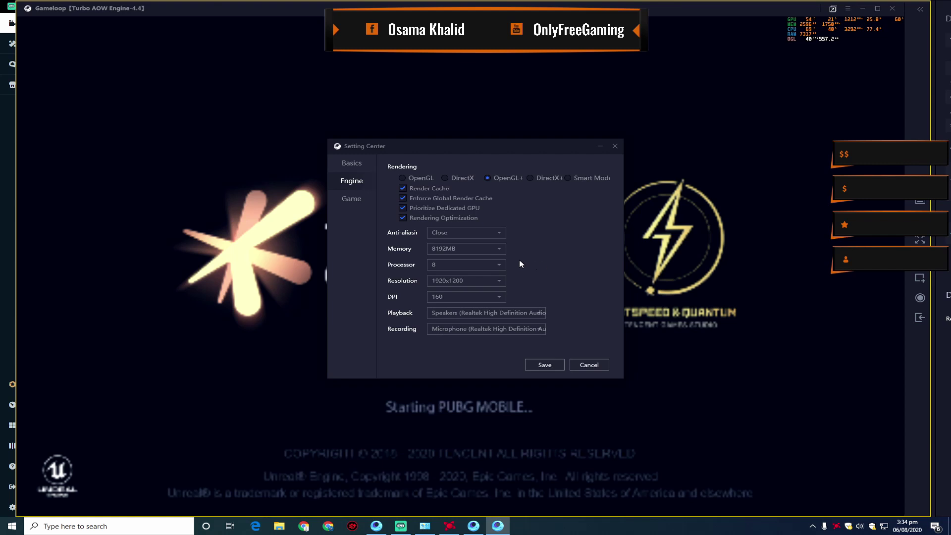
Examine the emulator's memory choices and compare the resolutions from 1024x640 to 1920x1200 without changing either
click(492, 253)
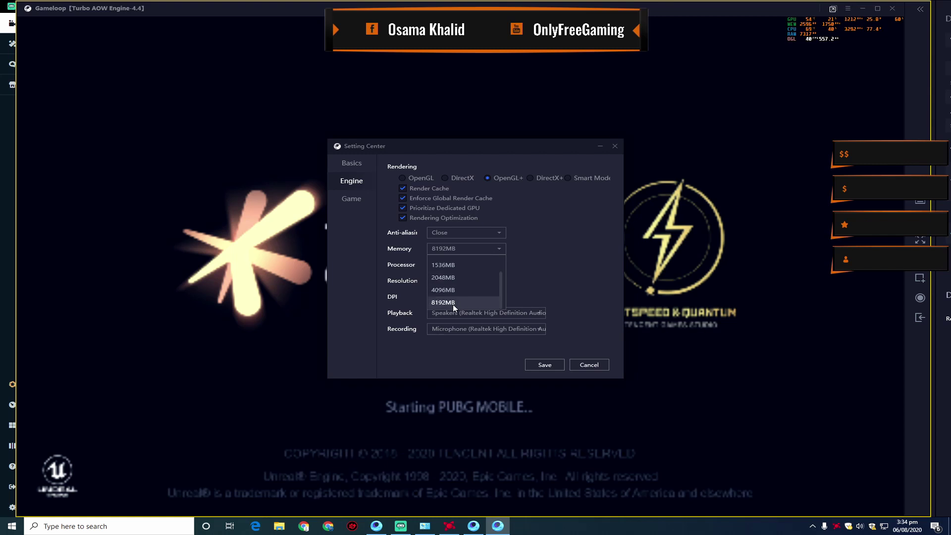
click(573, 246)
click(500, 277)
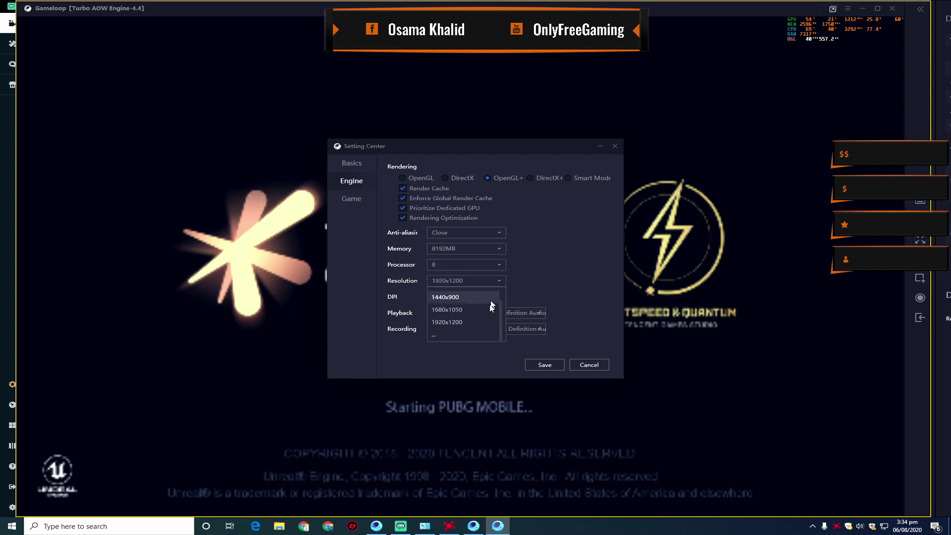
scroll(471, 307, up, 2)
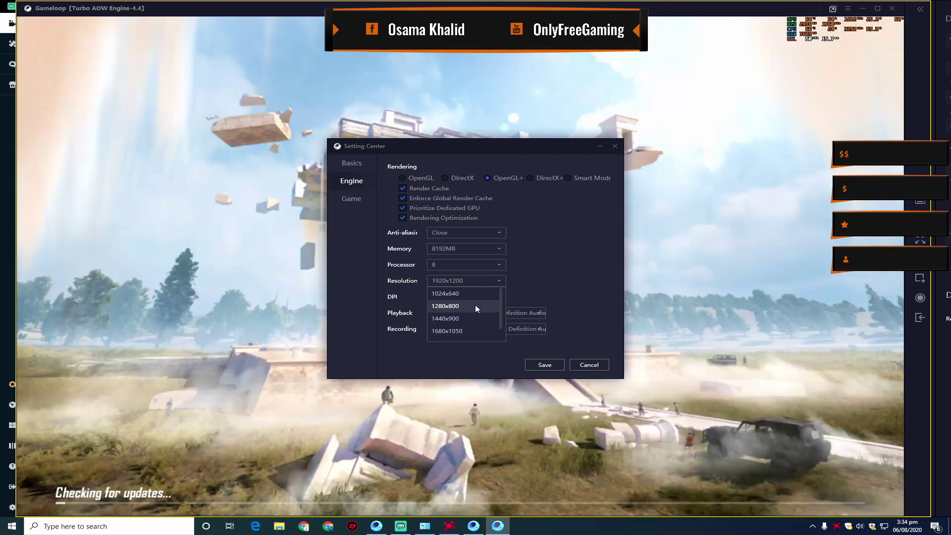
scroll(475, 305, down, 1)
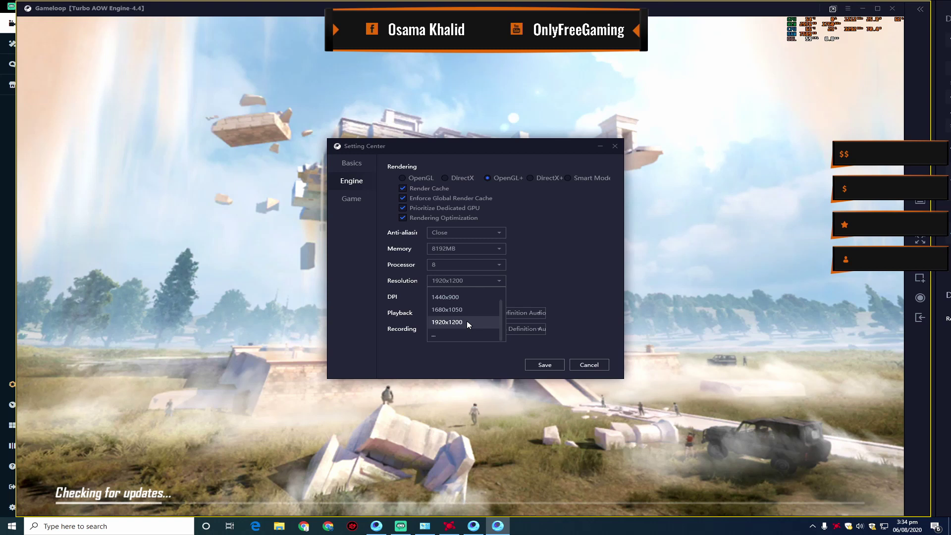
scroll(467, 320, up, 2)
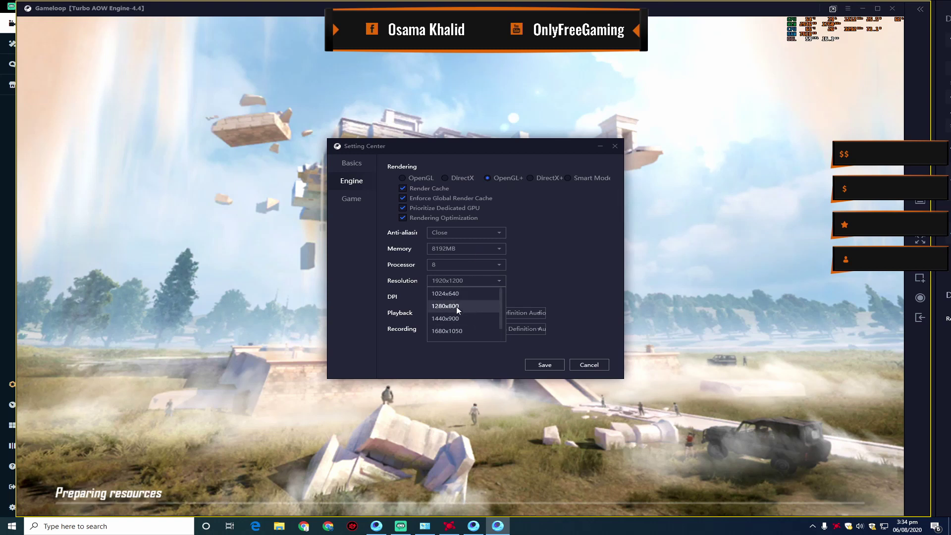
click(562, 274)
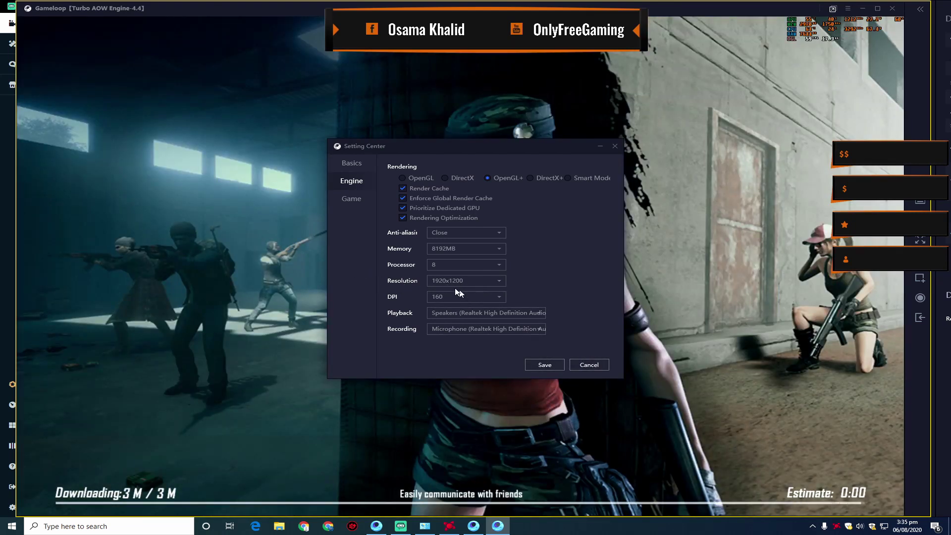
Examine the DPI choices in the Engine settings
click(492, 300)
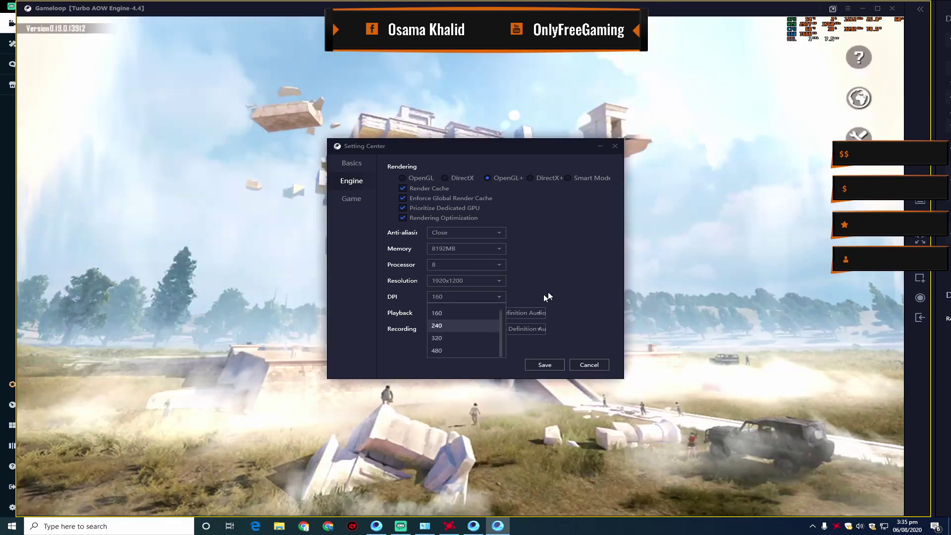
click(528, 296)
click(477, 301)
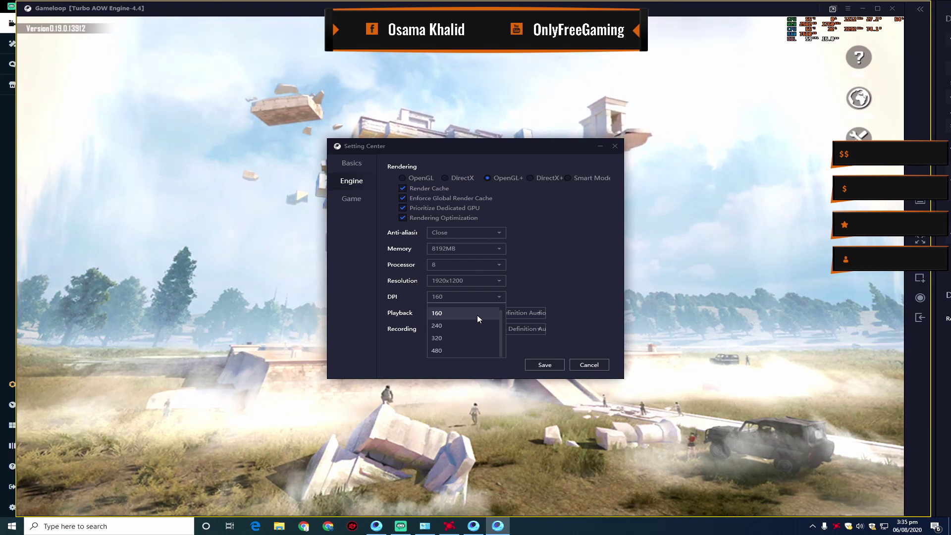
Review the PUBG MOBILE game resolution and display quality options, return to the Engine settings and save the configuration
click(348, 200)
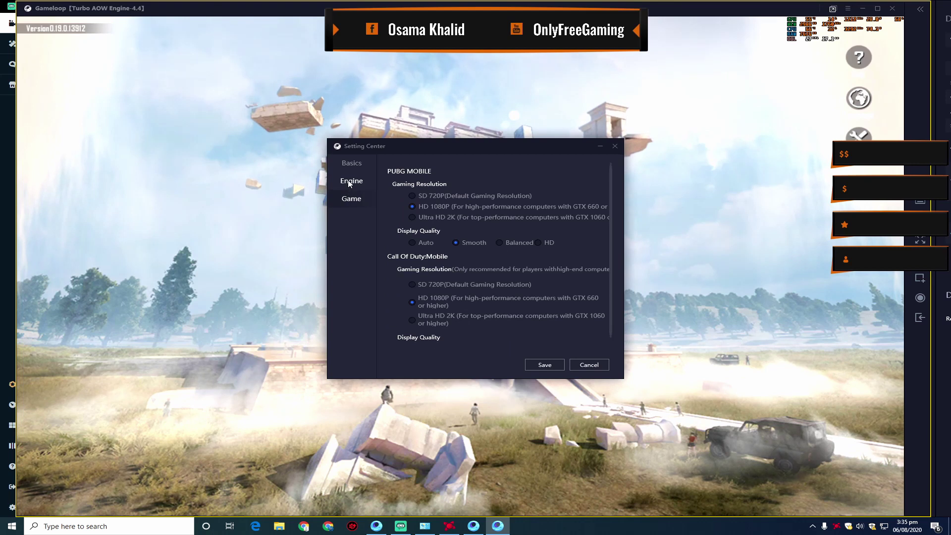
click(350, 179)
click(355, 168)
click(366, 182)
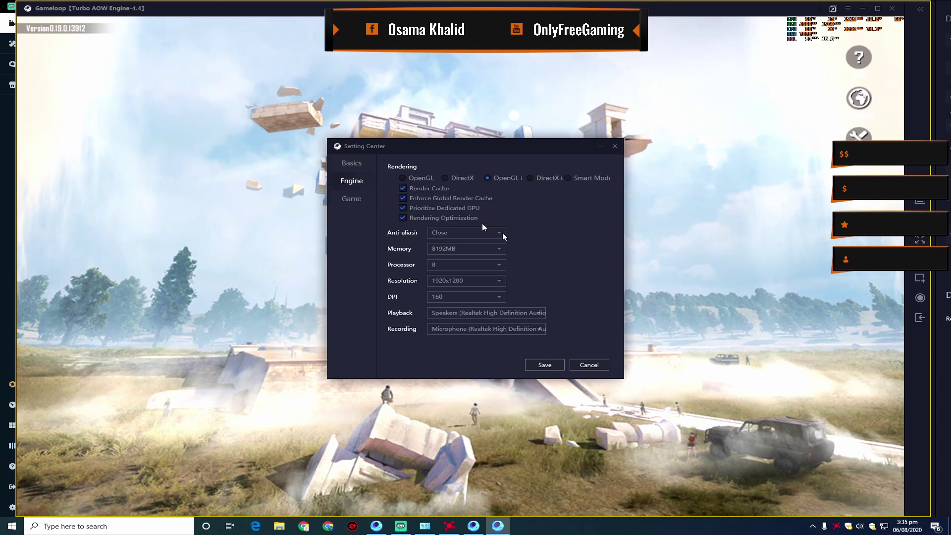
click(545, 365)
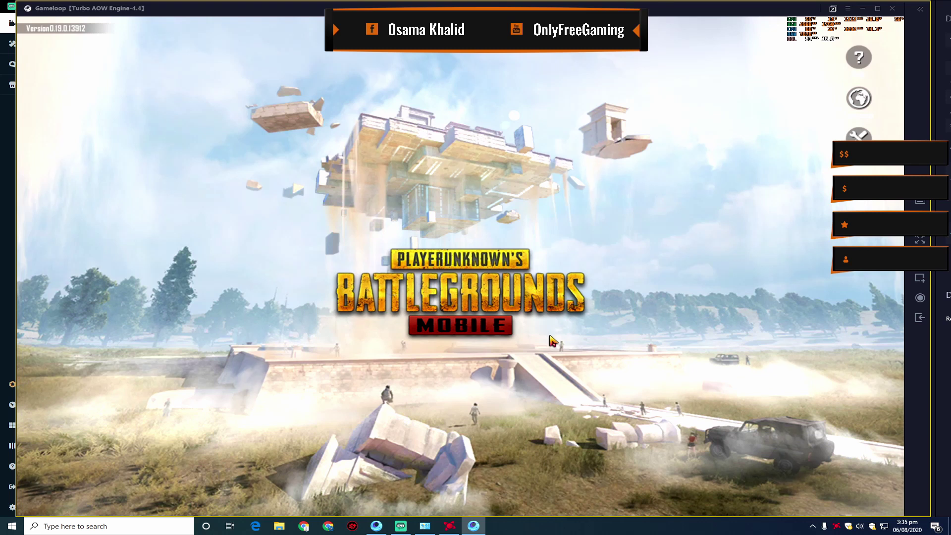
Switch to Streamlabs OBS and minimize it, leaving the PUBG MOBILE window in front of the desktop
click(400, 526)
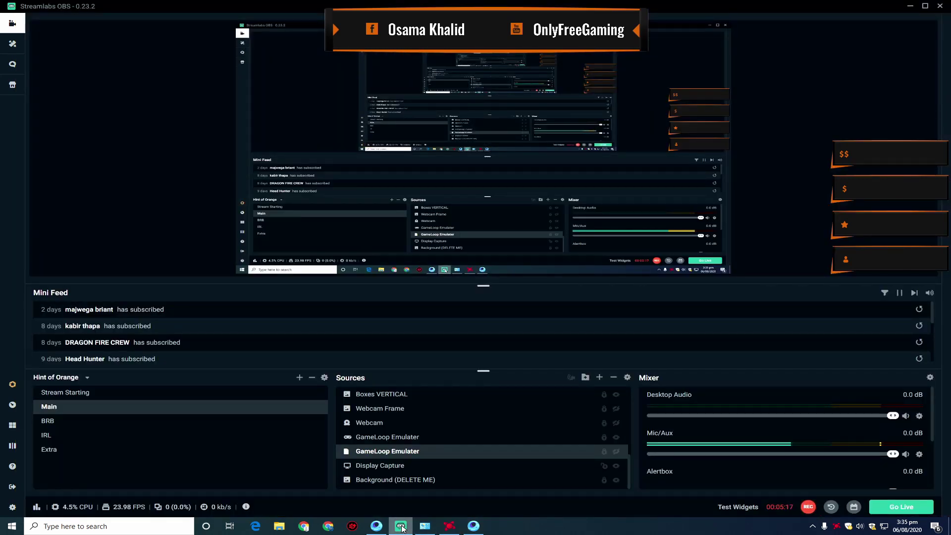
click(474, 526)
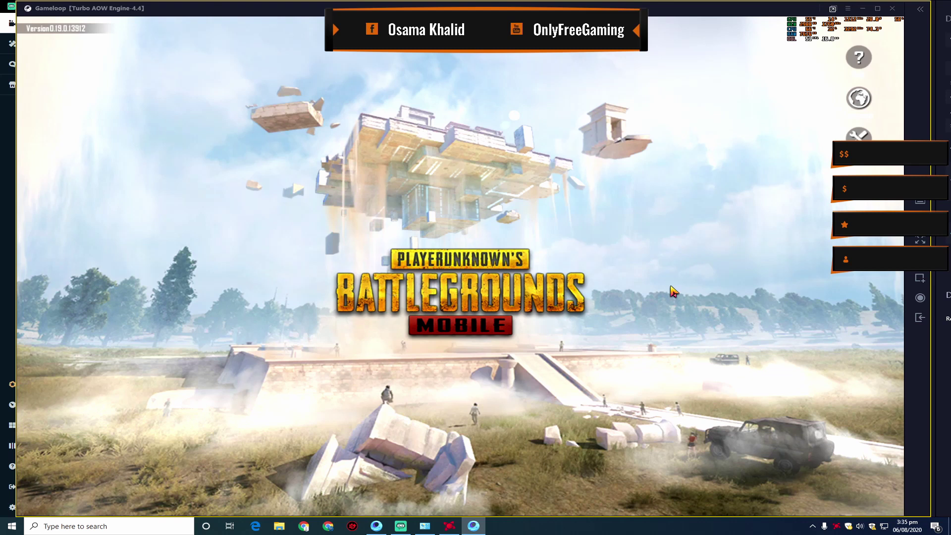
click(401, 526)
Switch to AMD Radeon Software, review the Global Graphics settings from GPU Workload up to the graphics profile, and close it
click(449, 526)
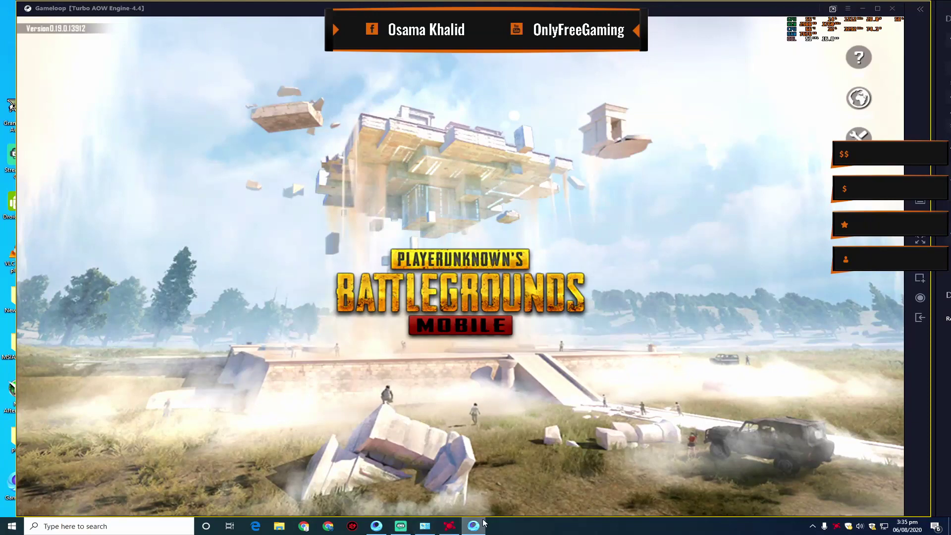
click(451, 478)
scroll(519, 278, up, 5)
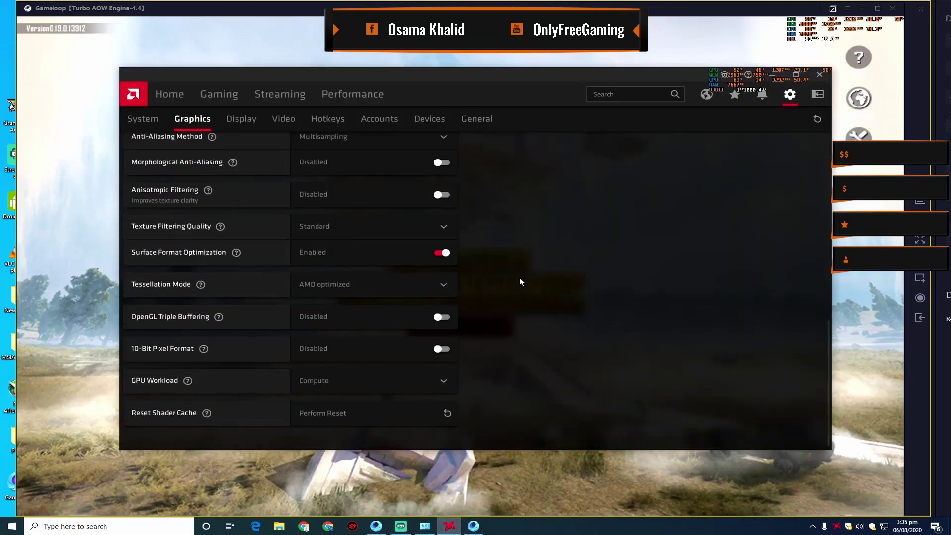
scroll(514, 295, down, 5)
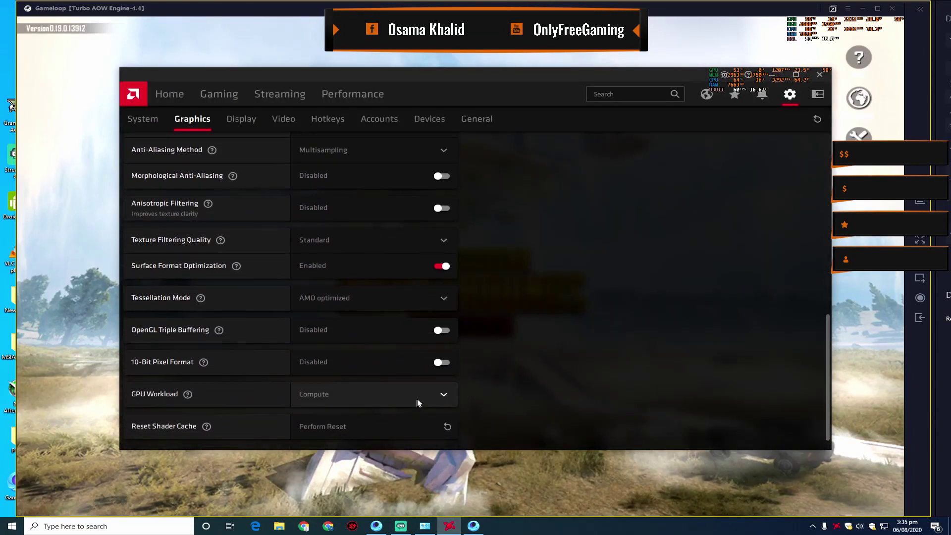
scroll(610, 352, up, 10)
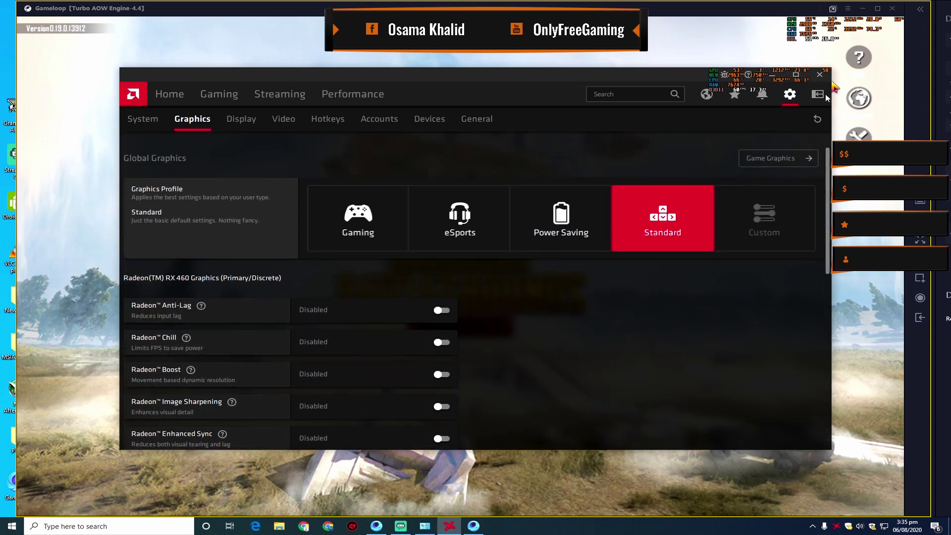
click(820, 76)
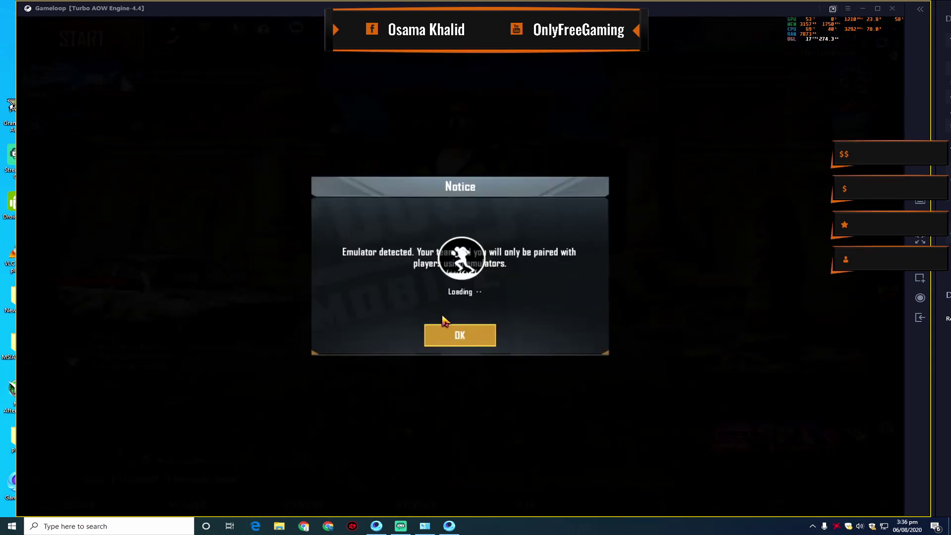
Dismiss the emulator detection notice and the PMWL rewards promotion to reach the PUBG MOBILE lobby
click(445, 330)
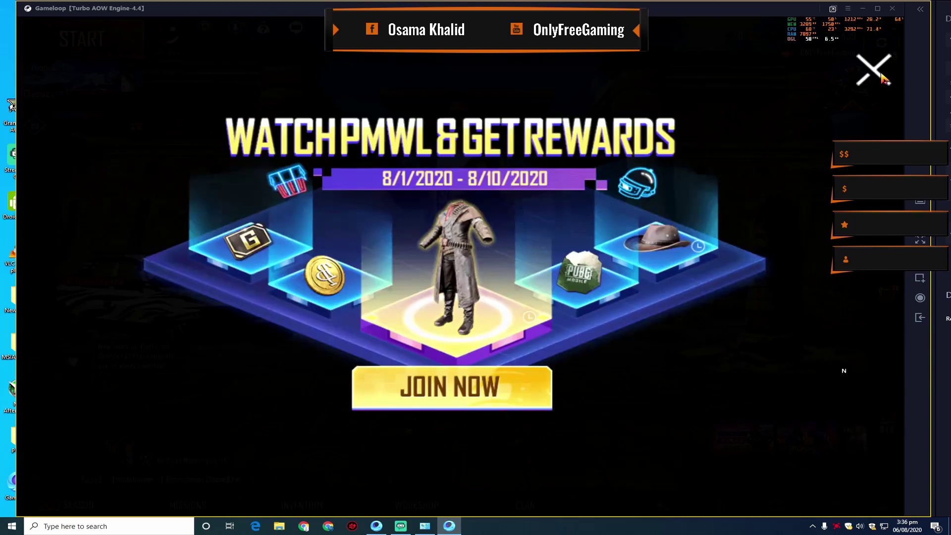
click(884, 78)
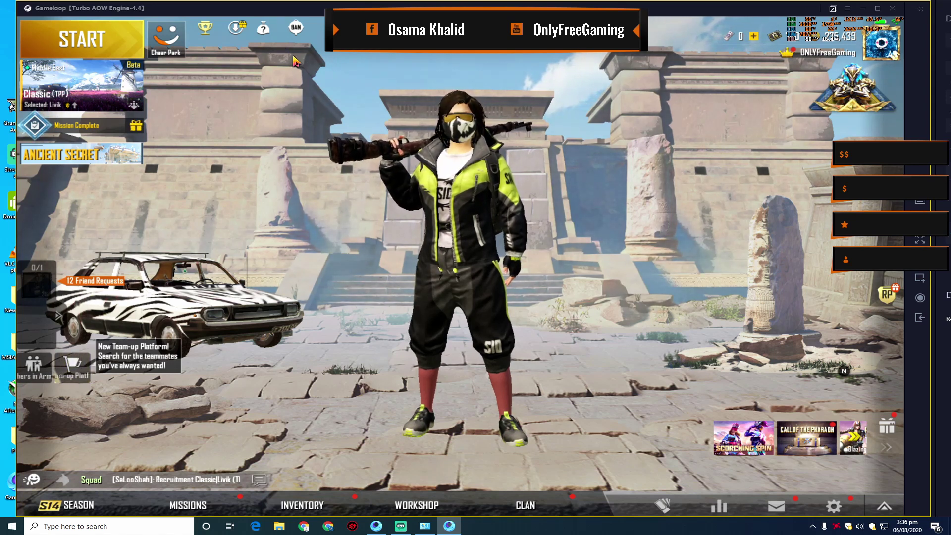
Choose the Arena Team Deathmatch mode on the Warehouse map in TPP and start the match
click(117, 86)
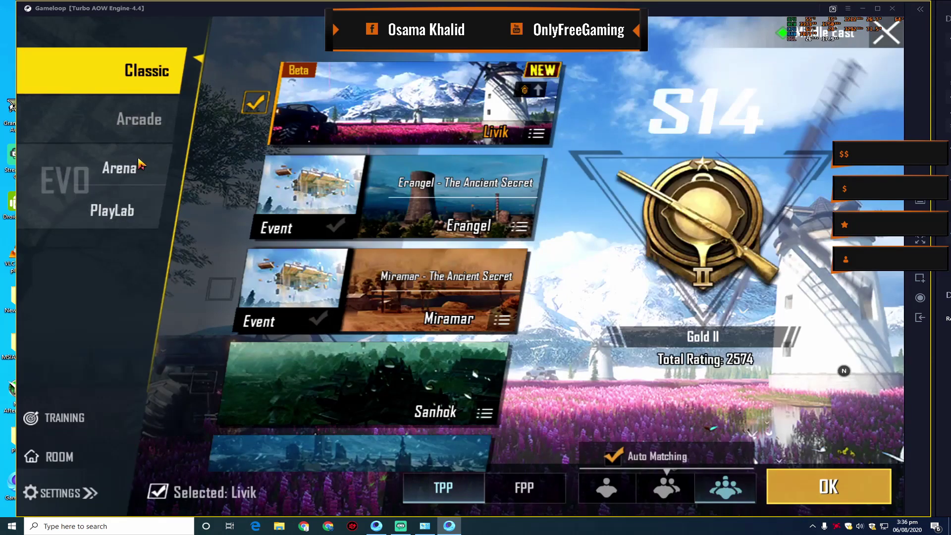
click(117, 166)
drag(432, 186, 445, 89)
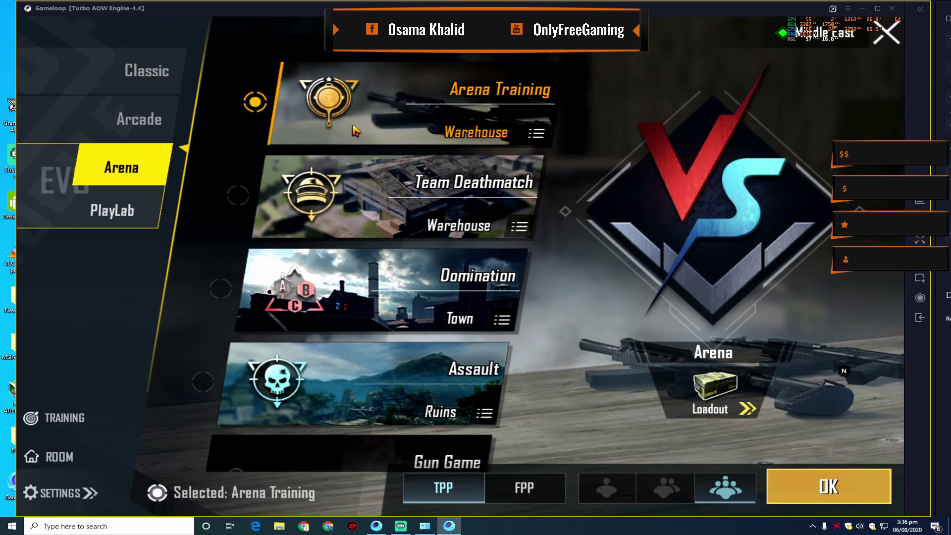
click(829, 487)
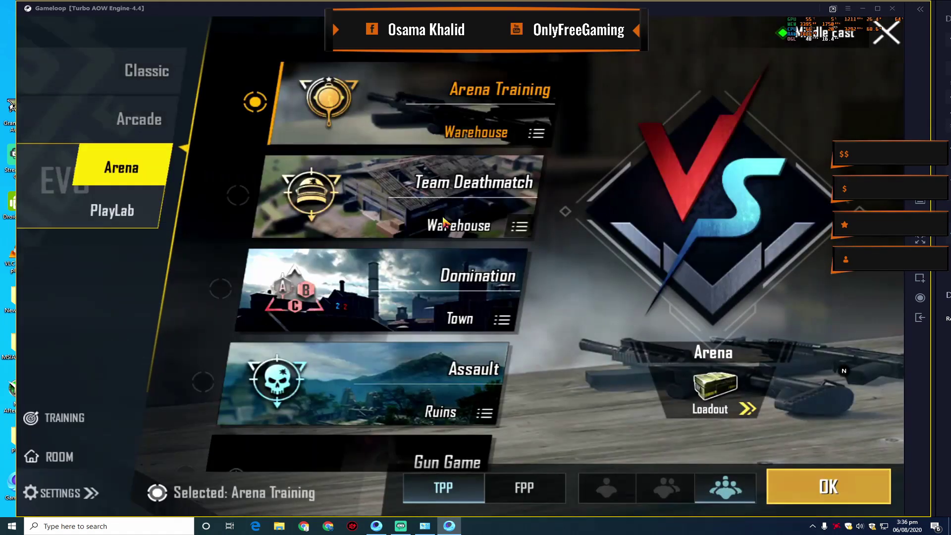
click(444, 223)
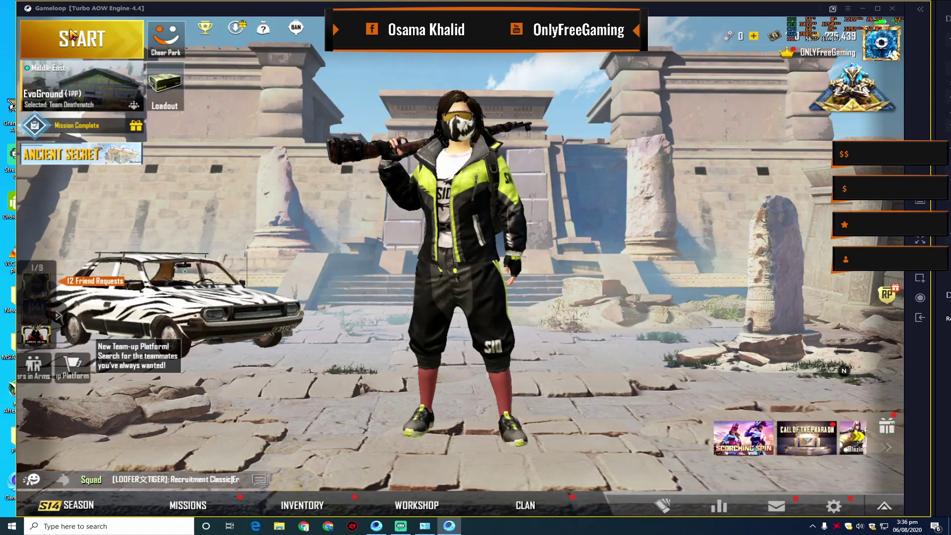
click(72, 34)
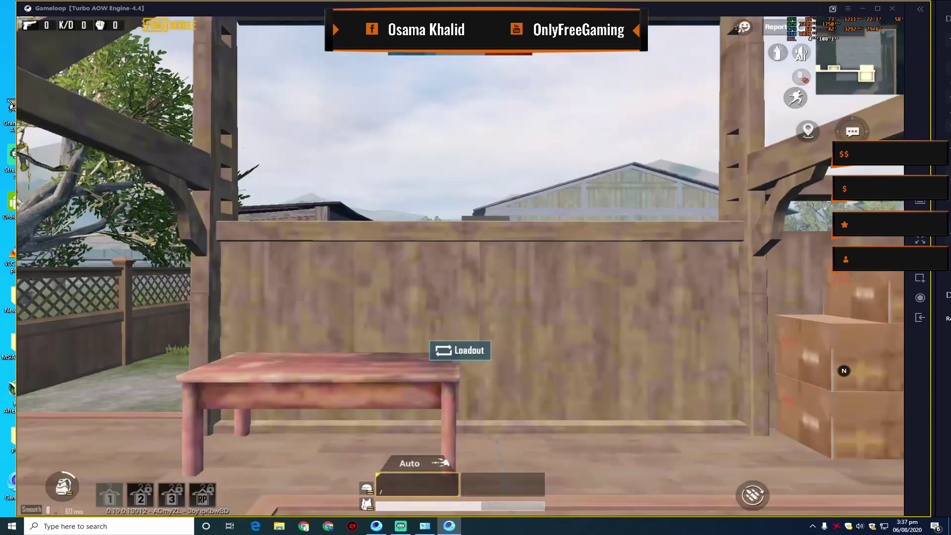
Swap the loadout to the M24 sniper rifle and move out of the spawn shed before the match starts
key(w)
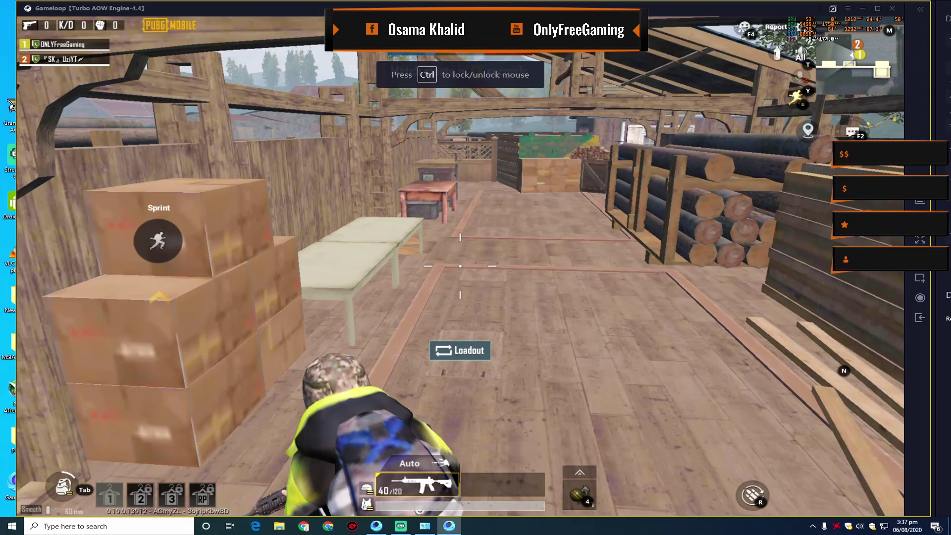
click(466, 351)
click(630, 292)
click(607, 333)
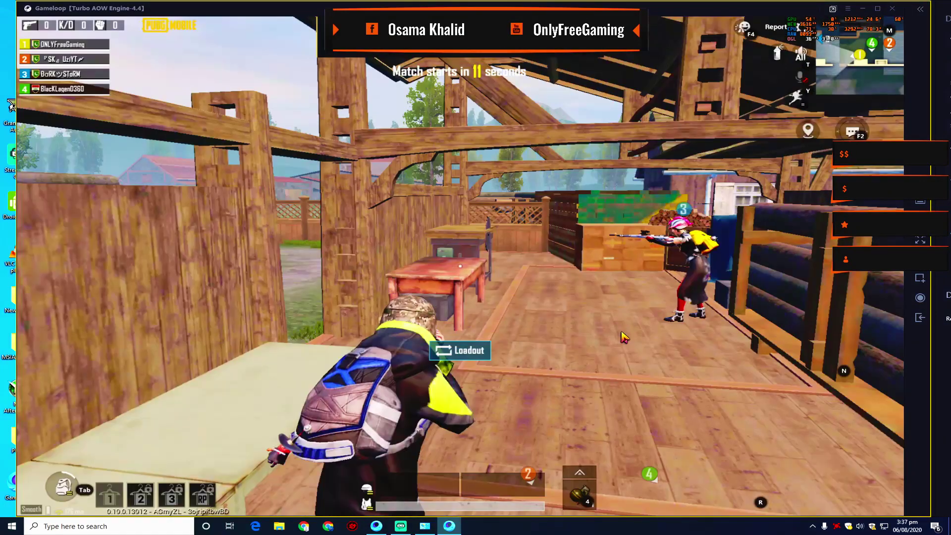
key(w)
key(1)
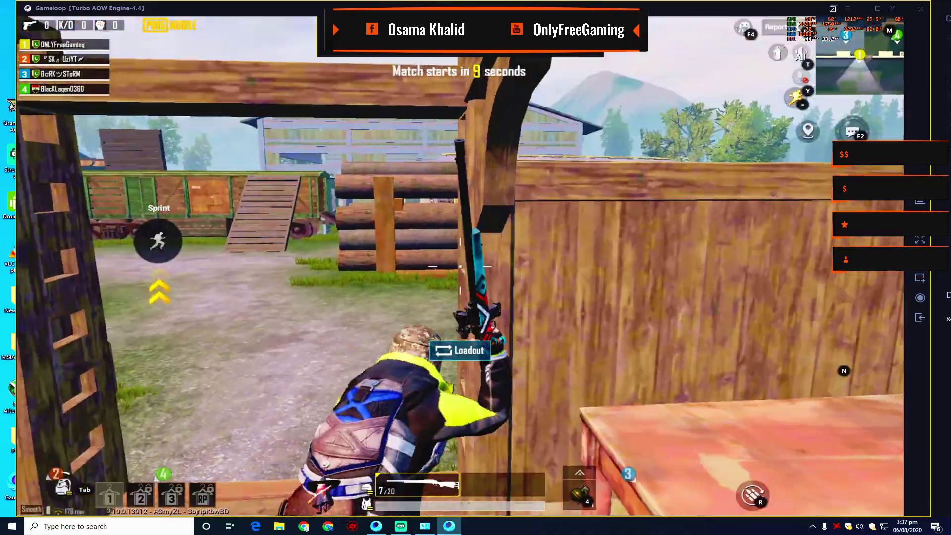
key(w)
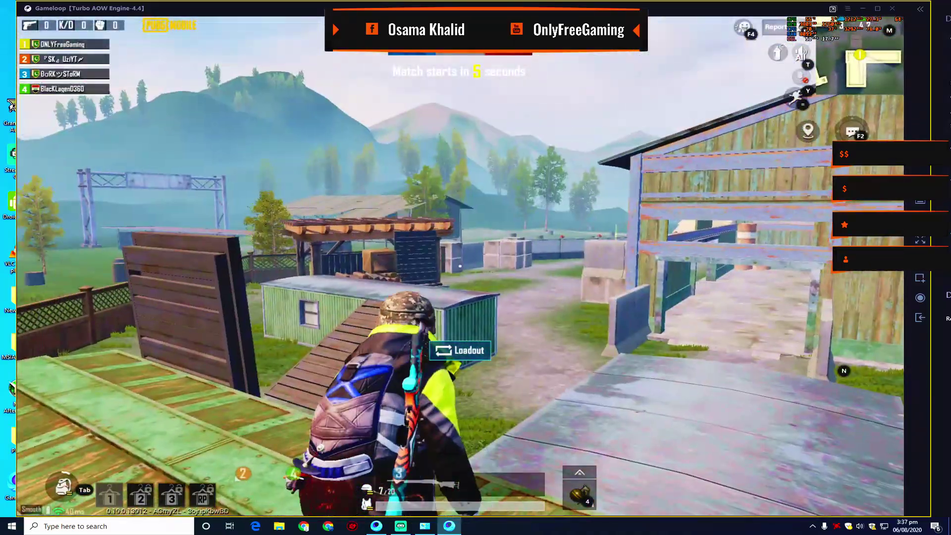
Review the in-game Graphics settings for quality, frame rate, style and anti-aliasing, and return to the match
key(Escape)
click(850, 96)
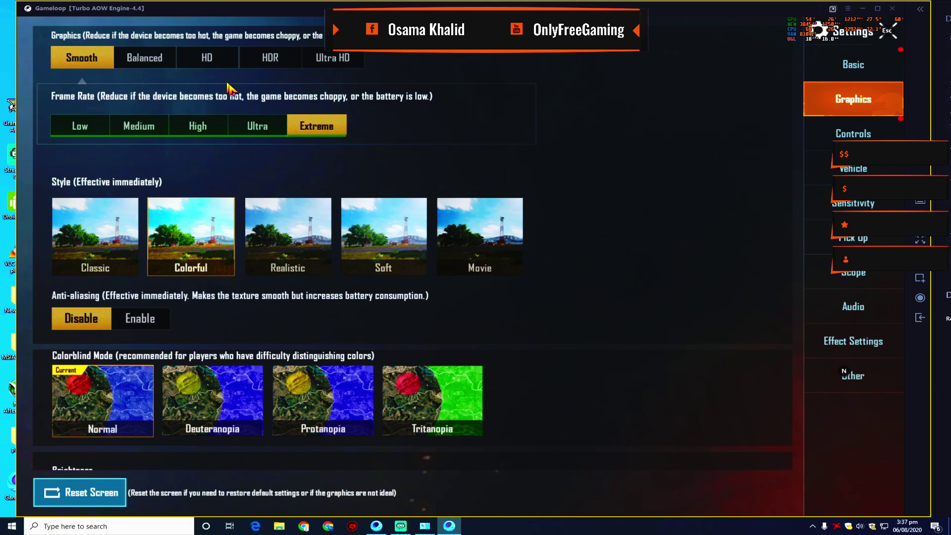
click(895, 29)
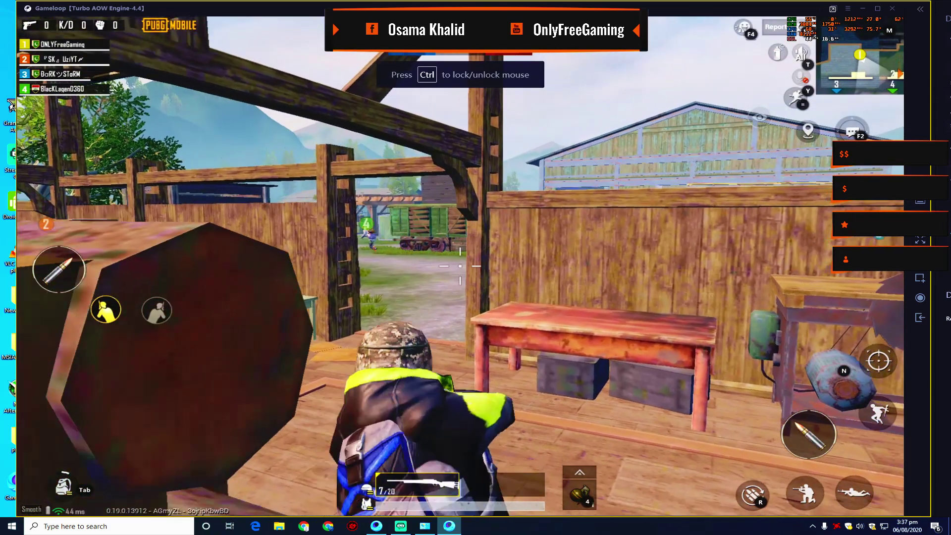
Run from the spawn shed past the green train wagon towards the warehouse and ready the M24
key(w)
key(shift)
key(1)
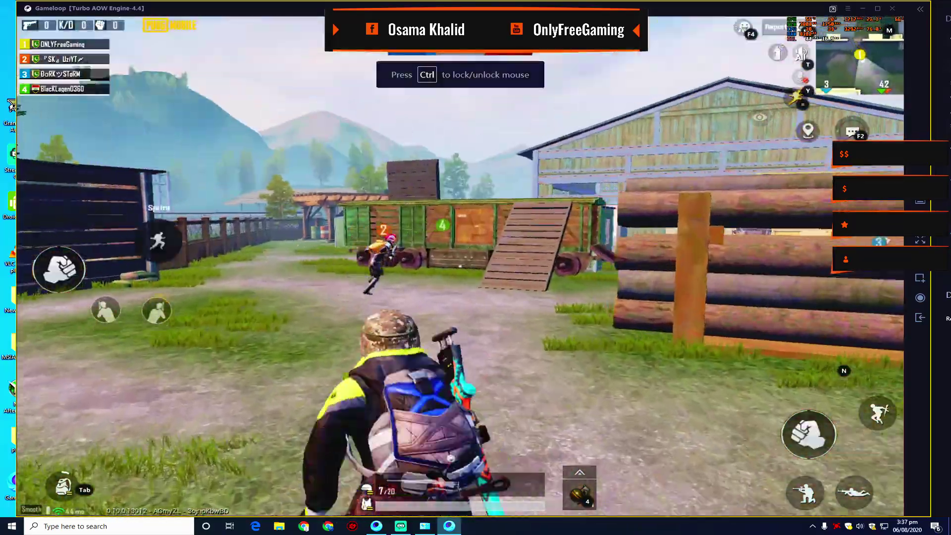
key(a)
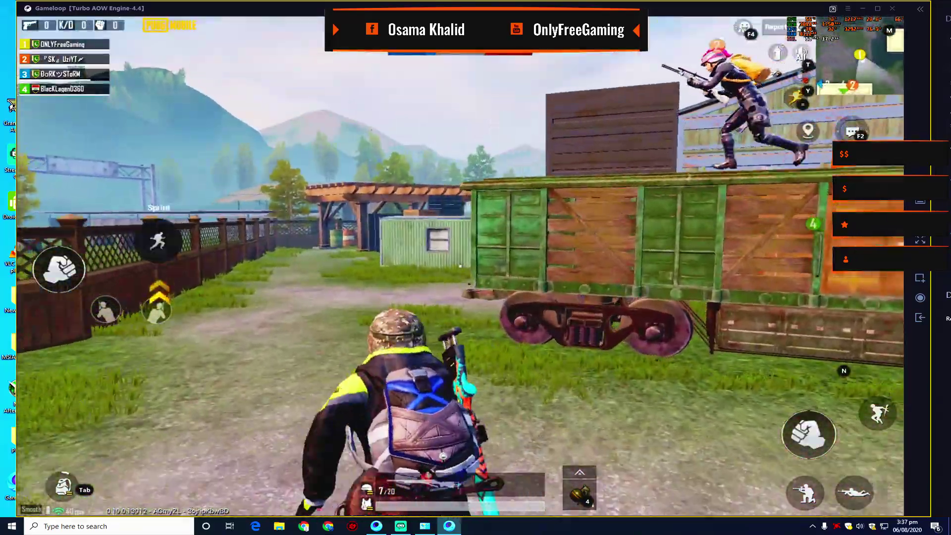
key(1)
key(w)
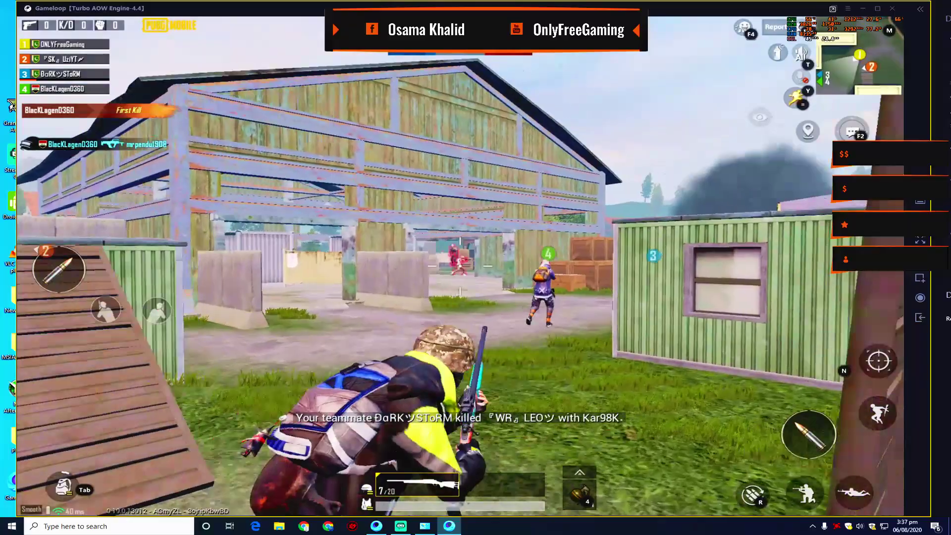
Lean out and fire a scoped shot at the enemy in the warehouse, and advance past the wooden crates
key(e)
right_click(460, 266)
click(459, 266)
right_click(460, 266)
key(w)
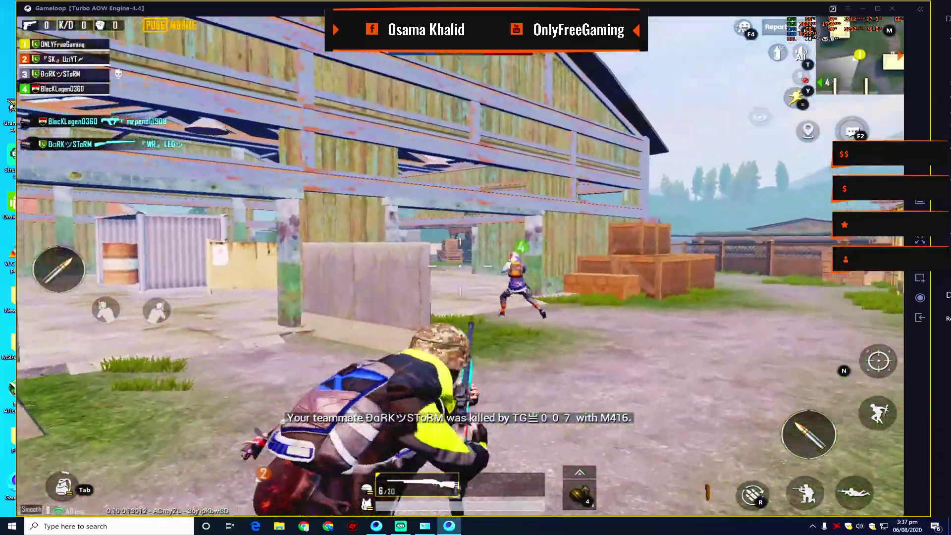
key(w)
right_click(460, 266)
right_click(460, 266)
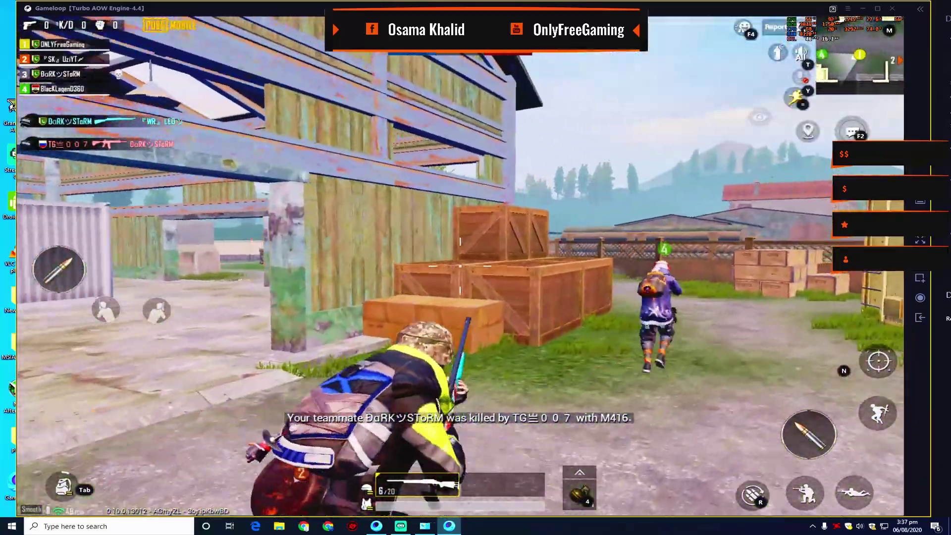
key(w)
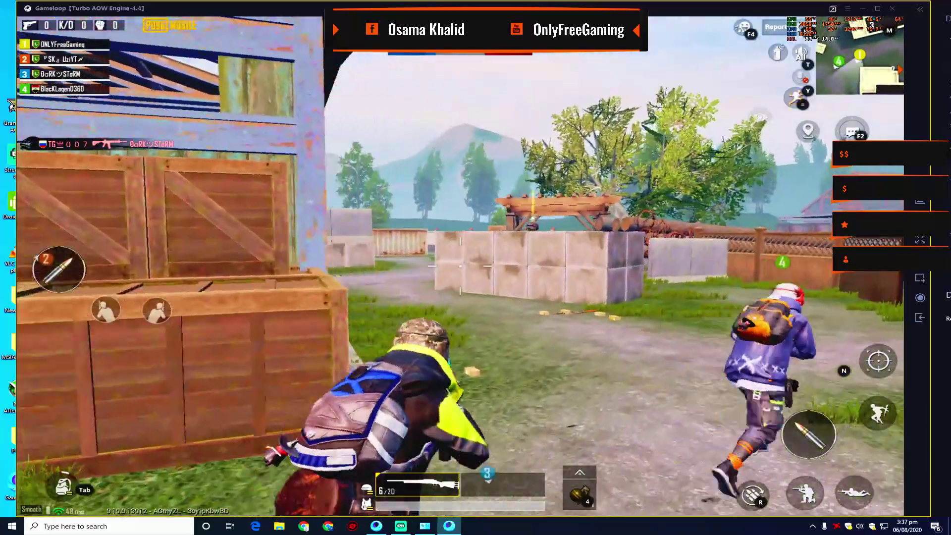
Reload the M24 behind the crates, shoot an enemy through the scope and advance to the concrete blocks
key(a)
key(r)
key(d)
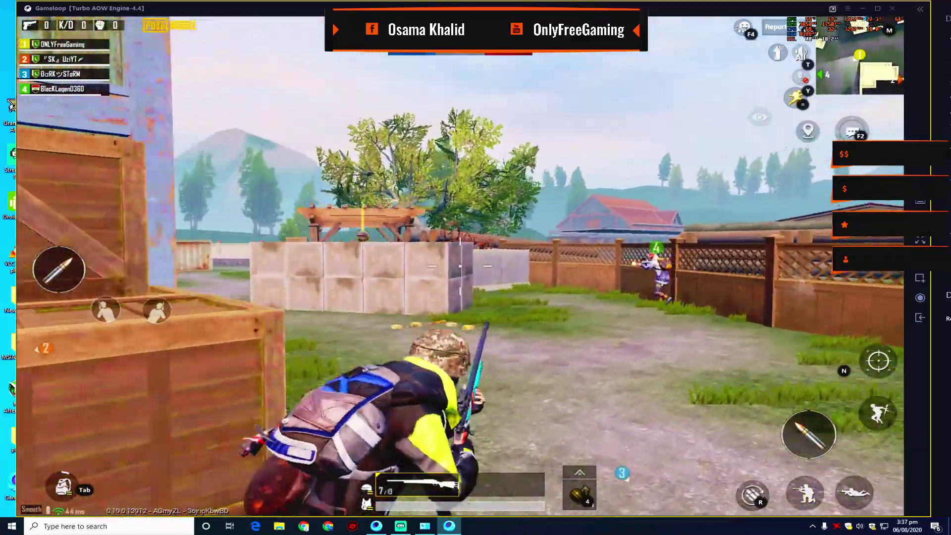
key(w)
right_click(460, 266)
click(461, 266)
right_click(460, 266)
key(a)
key(w)
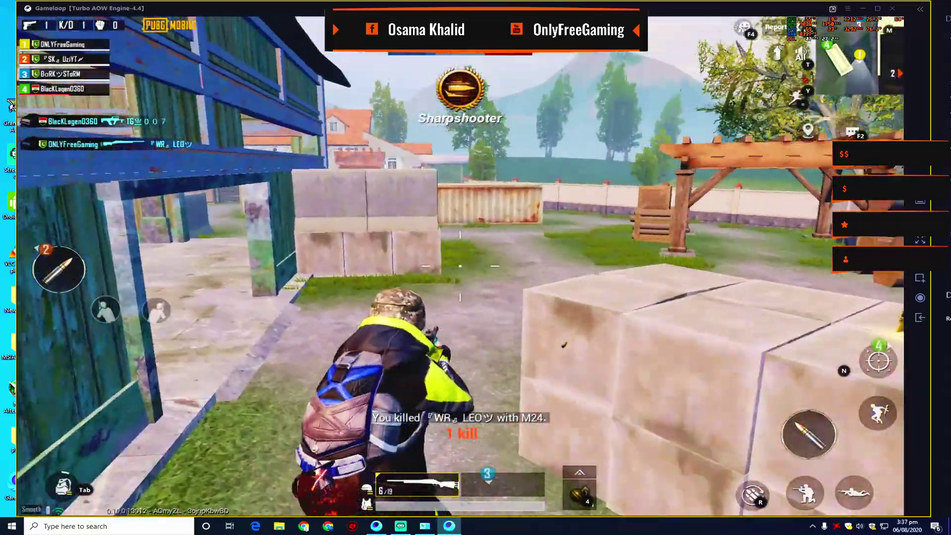
Reload the M24 and take cover beside the corrugated container inside the warehouse
key(w)
key(w)
key(r)
key(a)
key(d)
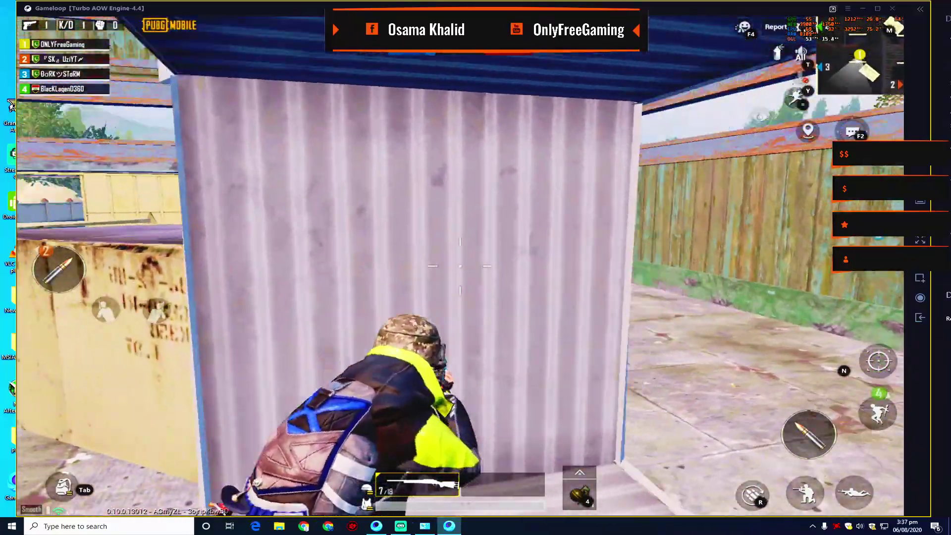
Lean out from the container and shoot the enemy outside the warehouse through the scope
key(d)
key(e)
right_click(460, 266)
click(461, 266)
key(e)
key(a)
key(w)
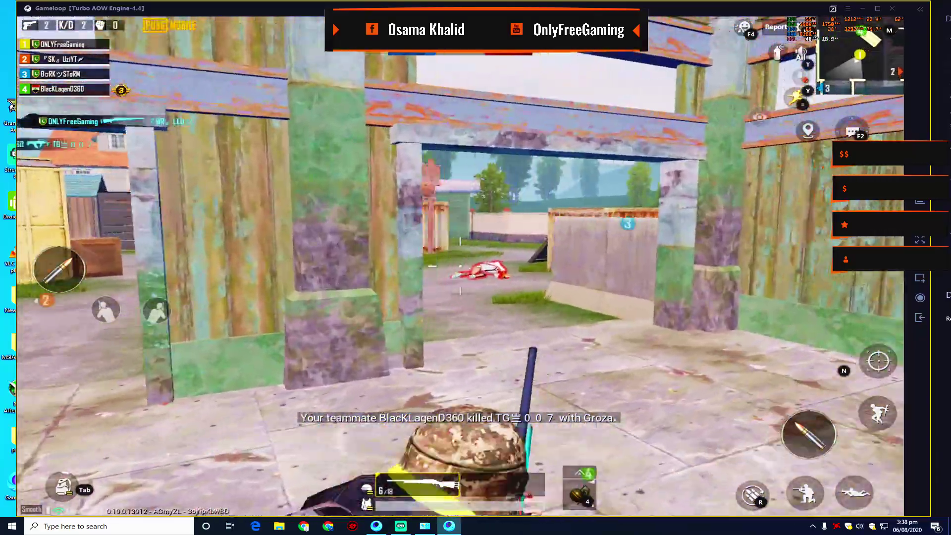
Fire another M24 shot, pick up 7.62mm ammo outside the warehouse and engage an enemy along its wall
key(a)
click(460, 266)
key(w)
key(a)
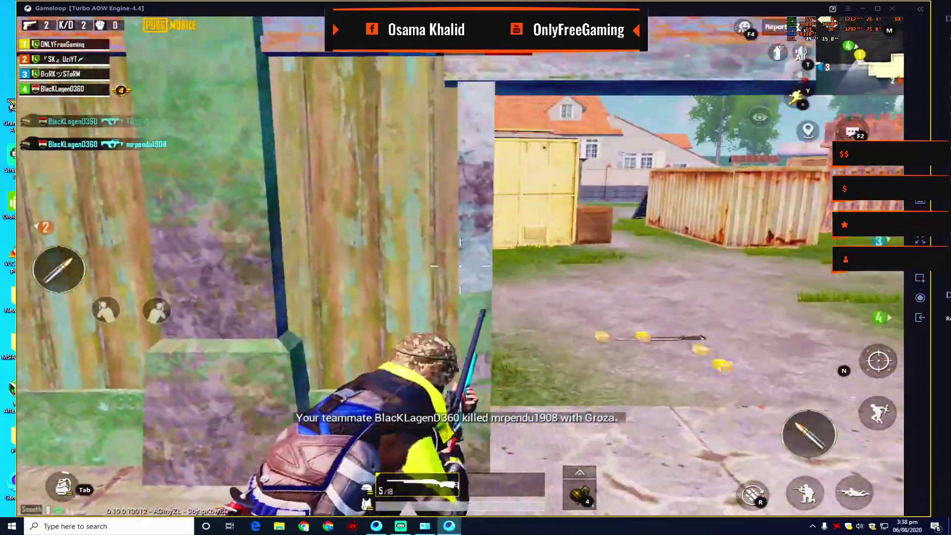
key(w)
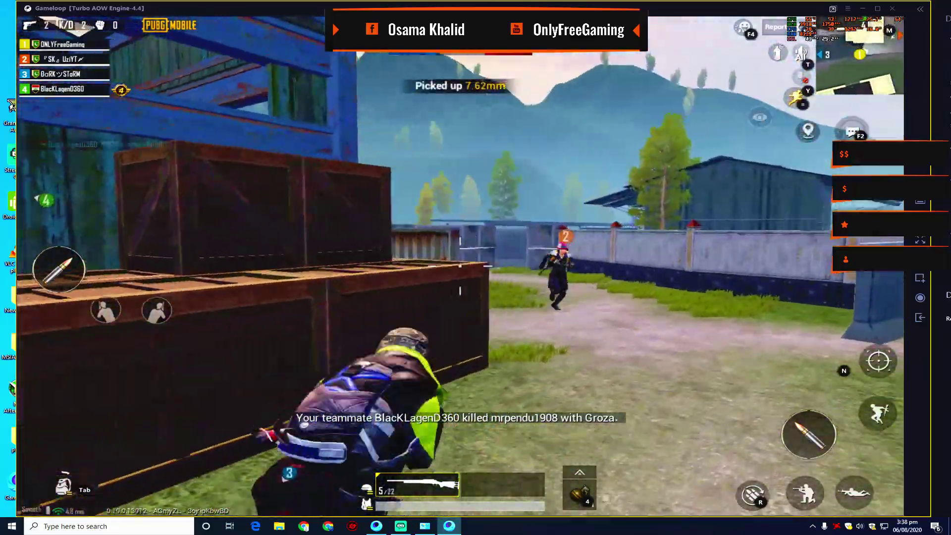
key(w)
key(w)
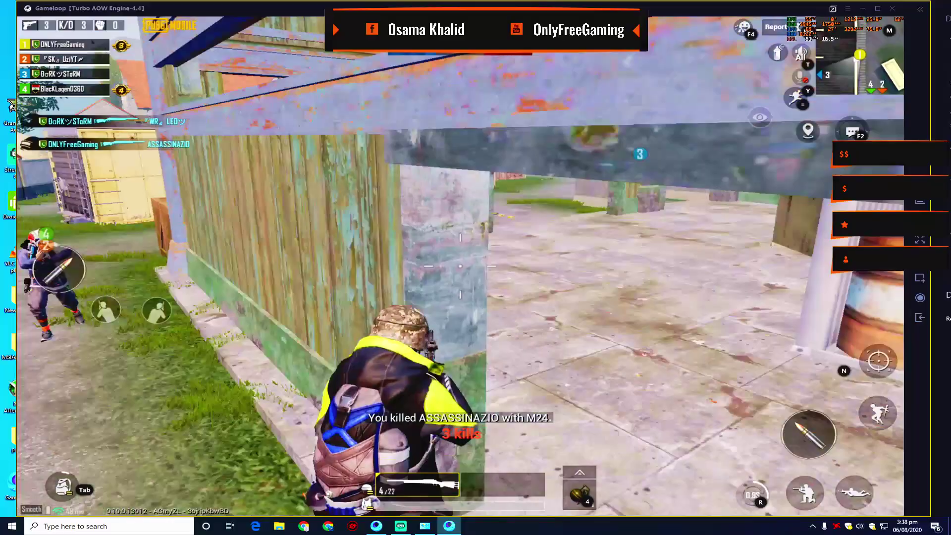
Scope from the warehouse towards the houses, advance to the yellow train wagon and shoot the enemies beyond it
key(w)
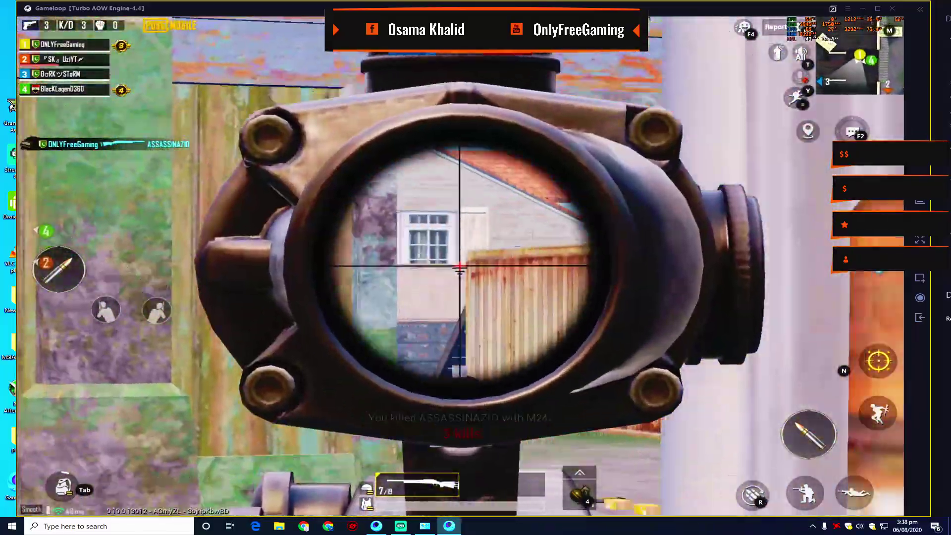
key(w)
key(w)
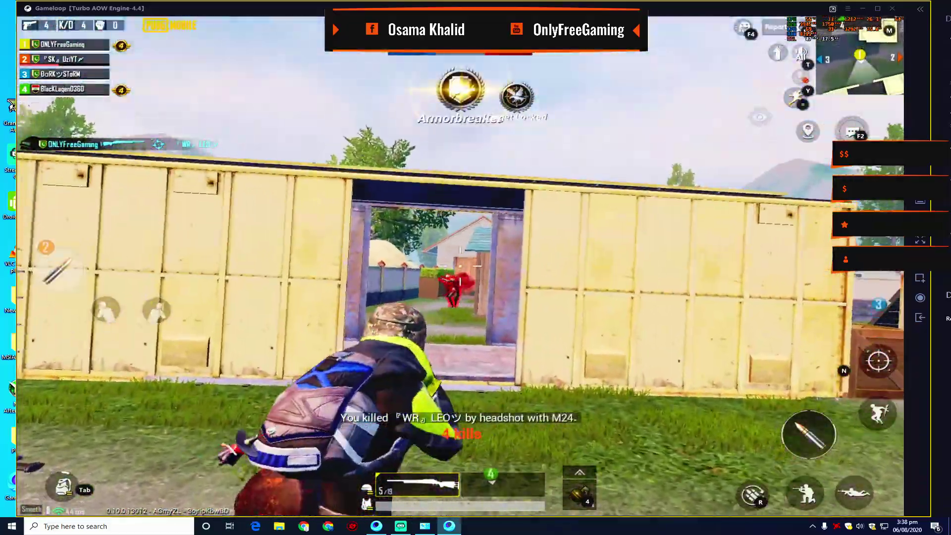
key(a)
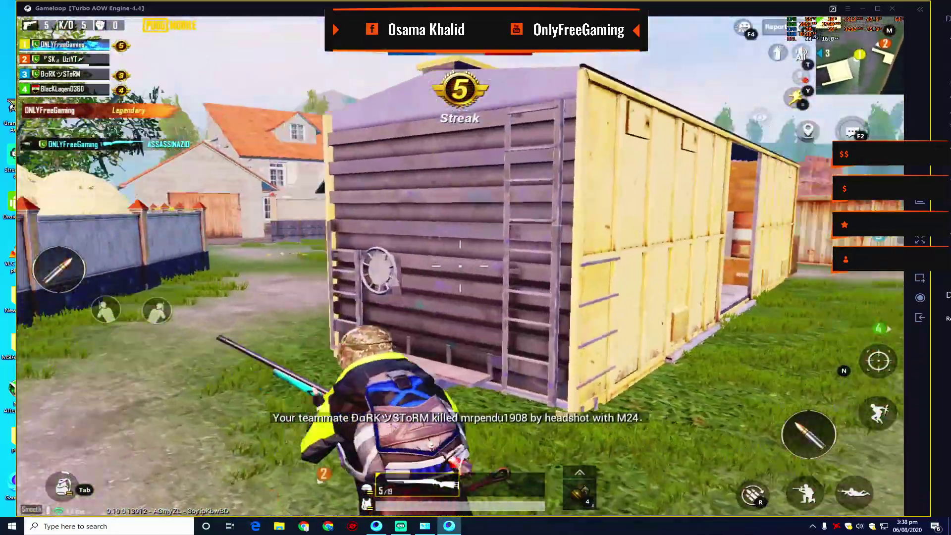
Move around the yellow wagon and fire the M24 at the enemy above the rusty container
key(d)
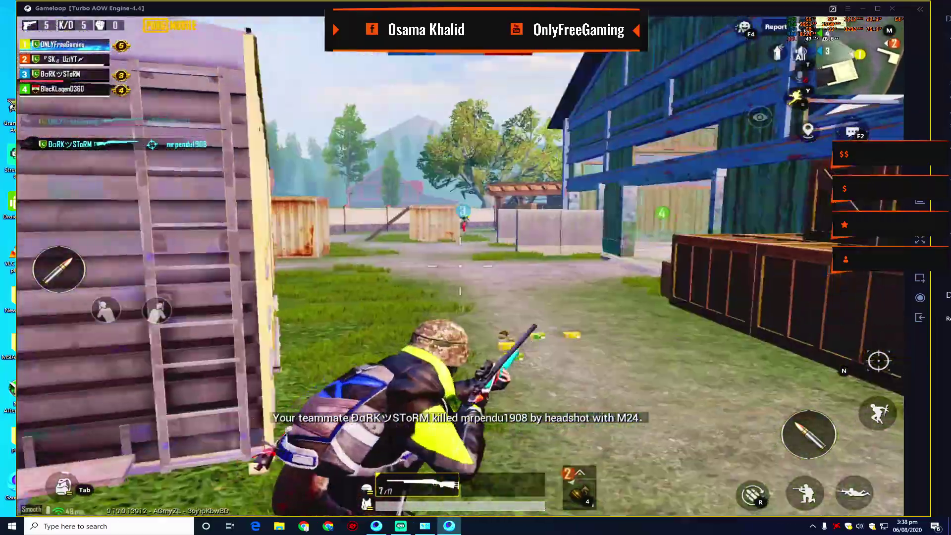
key(a)
key(d)
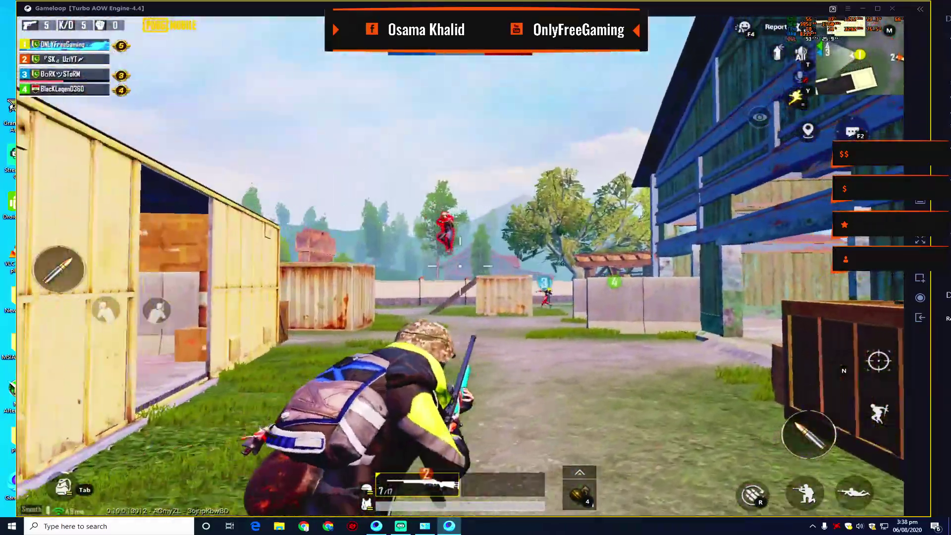
click(461, 266)
key(w)
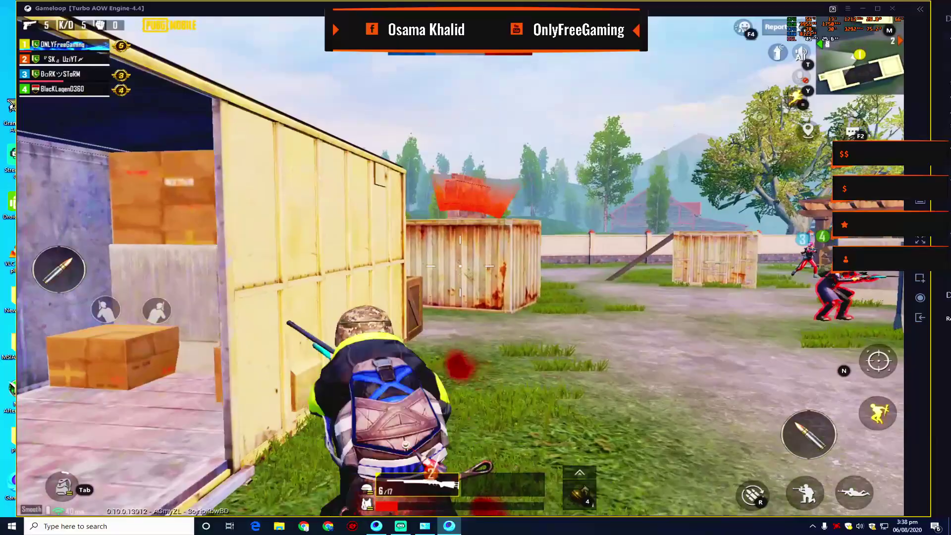
key(w)
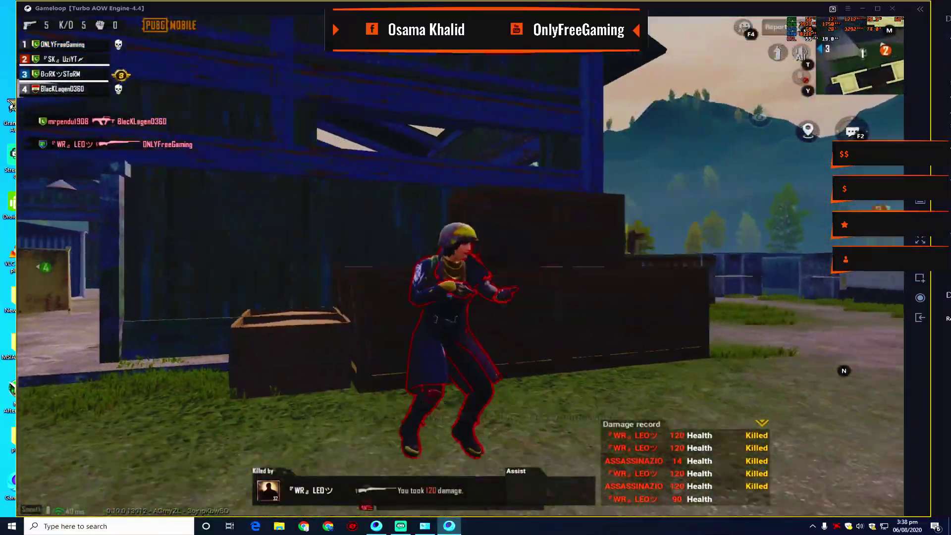
Respawn with the M24, run from the spawn shed and advance into the warehouse
key(w)
key(1)
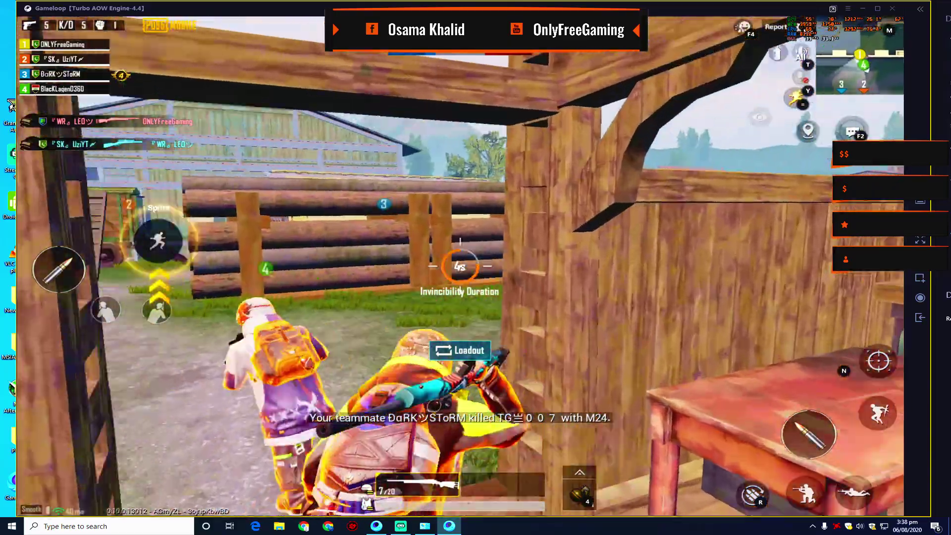
key(w)
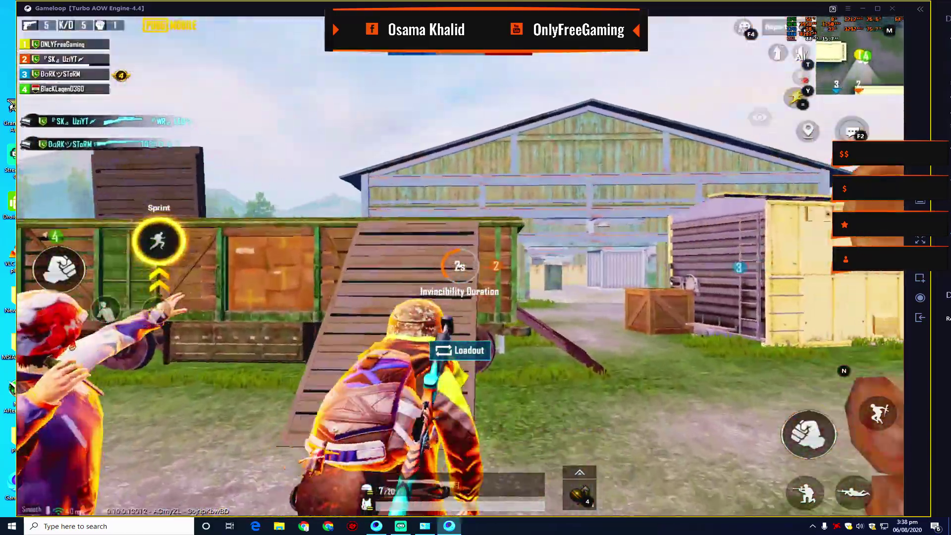
key(w)
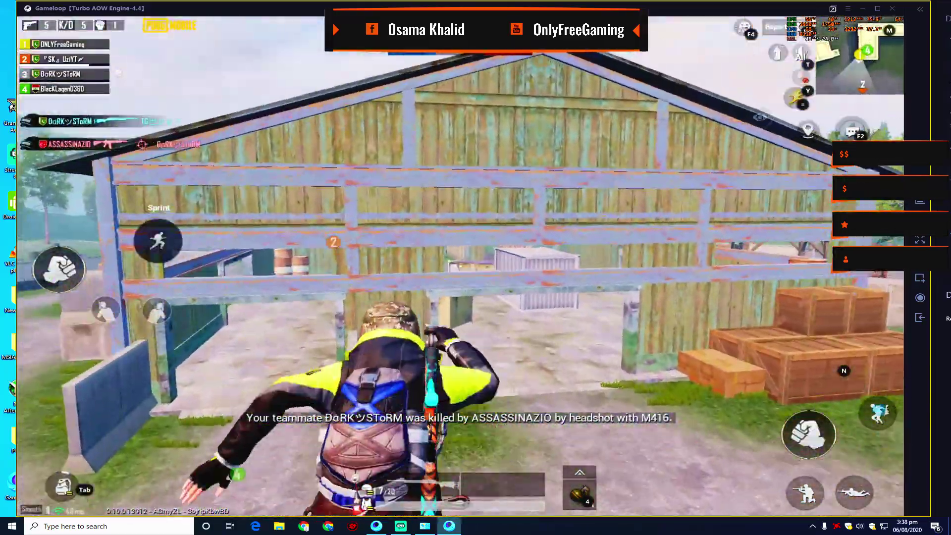
key(w)
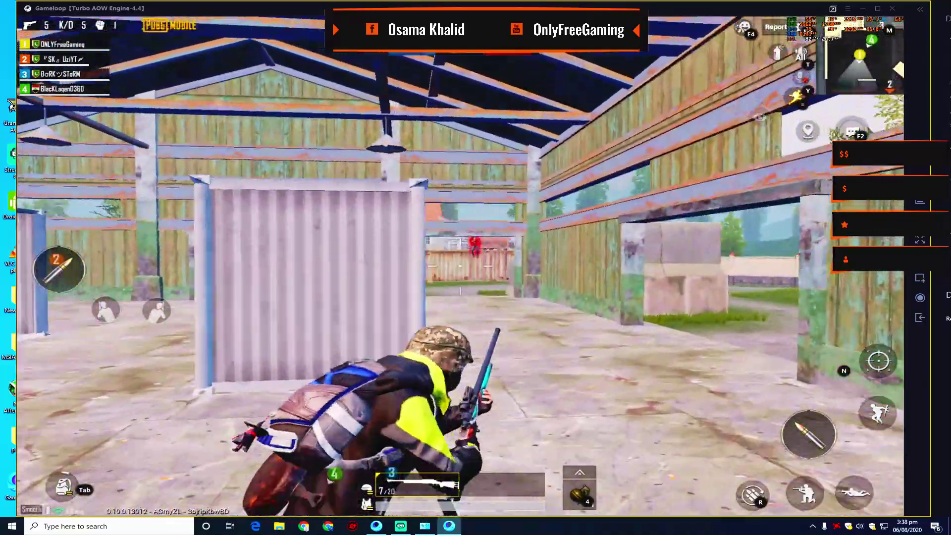
Fire the M24 at the enemy beyond the warehouse's far opening and advance through the warehouse
key(d)
click(460, 266)
key(w)
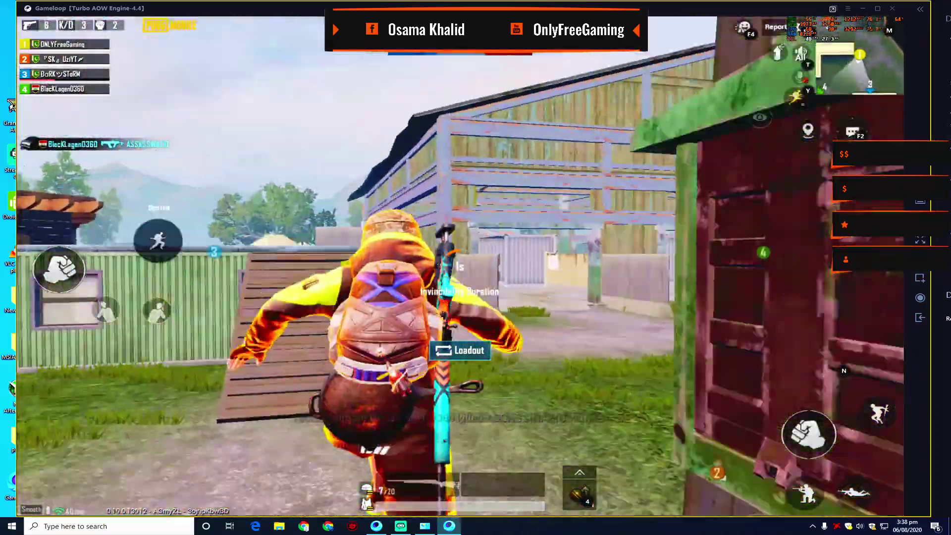
Run from the spawn area along the outside of the warehouse and crouch-walk past the concrete blocks towards the rusty container
key(w)
key(d)
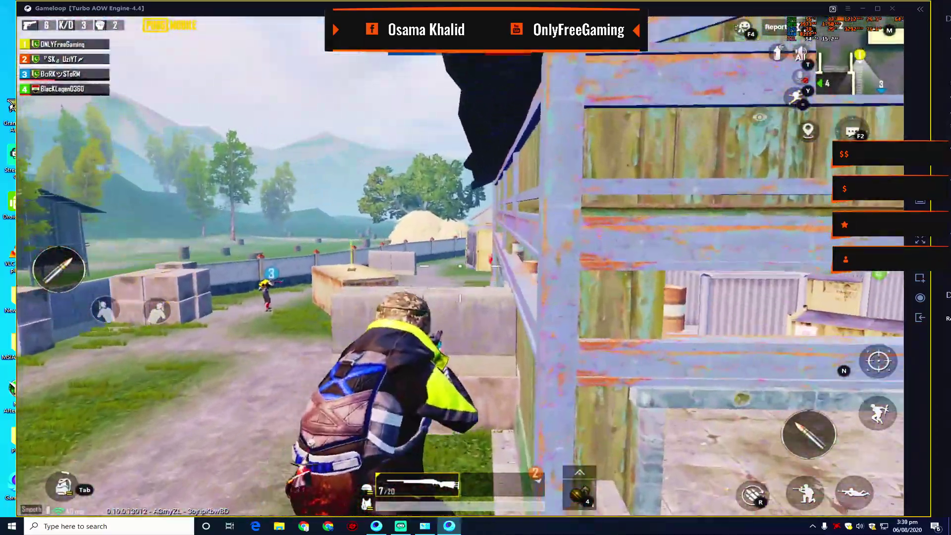
key(c)
key(w)
key(a)
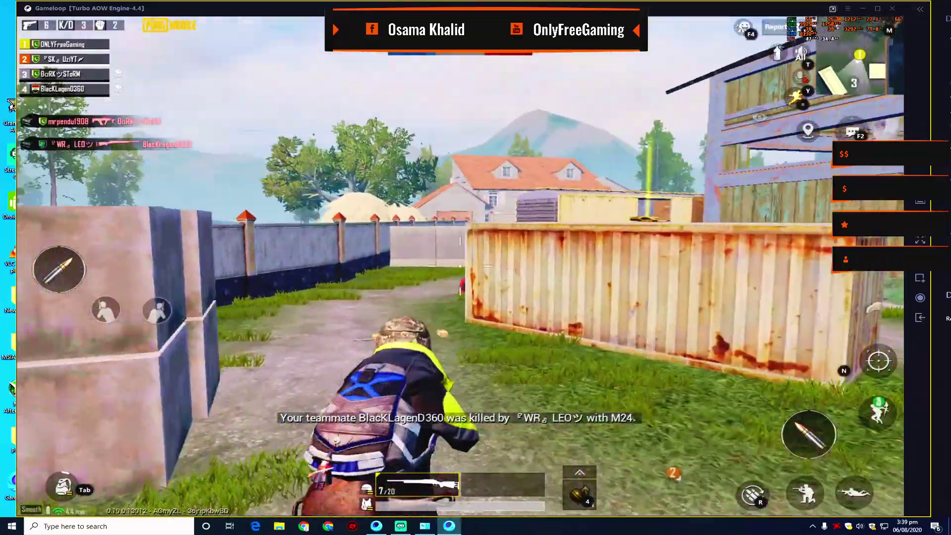
Shoot the enemy at the edge of the rusty container with the M24 and advance along the warehouse wall
click(461, 266)
key(d)
key(w)
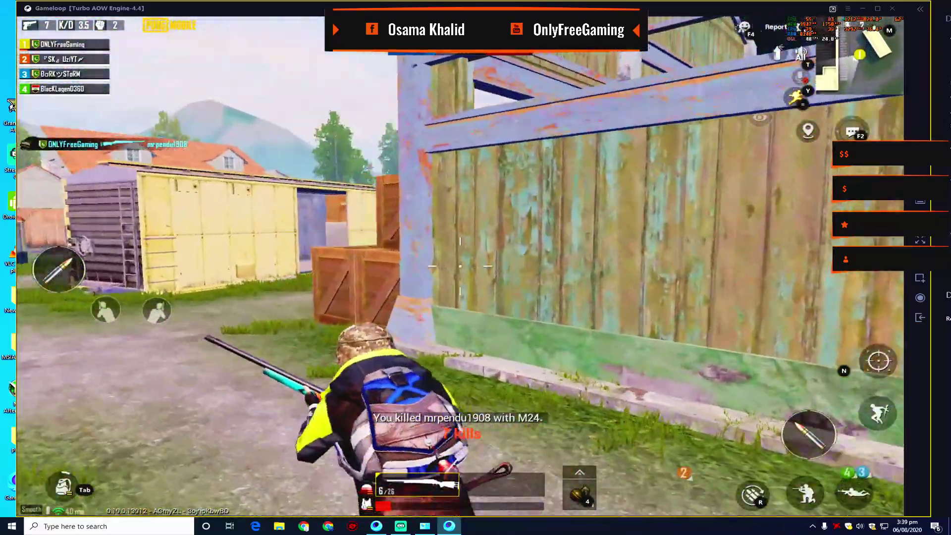
key(w)
key(a)
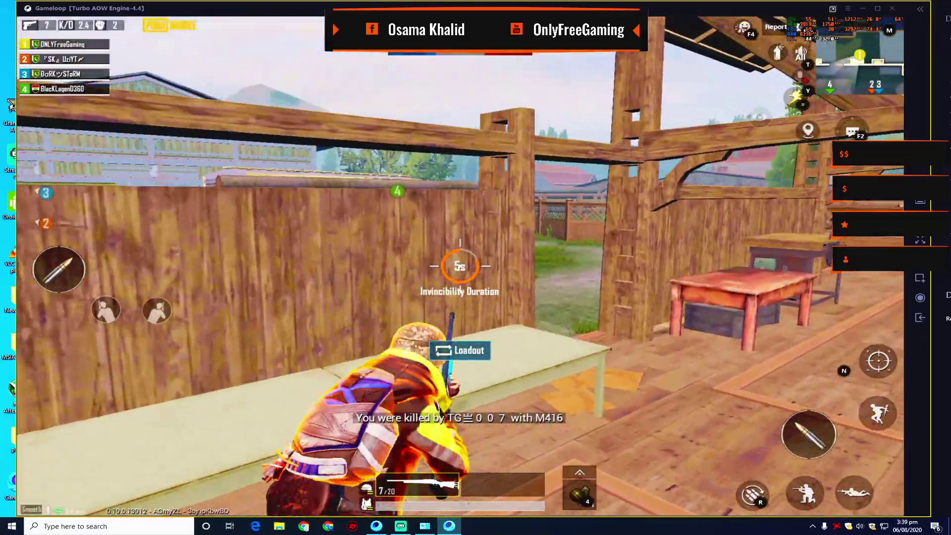
Run from the spawn shed past the log pile, draw the M24, crouch and enter the warehouse
key(w)
key(1)
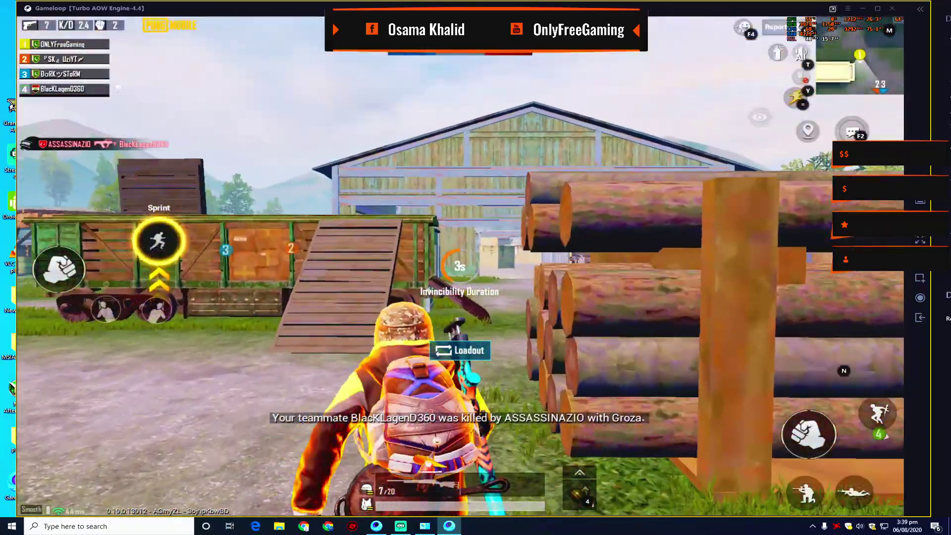
key(c)
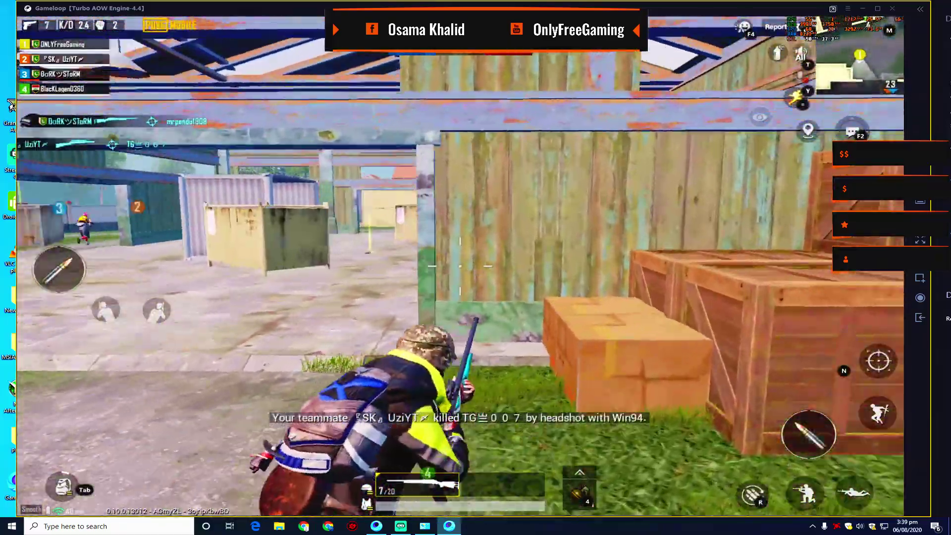
key(a)
key(w)
key(w)
key(d)
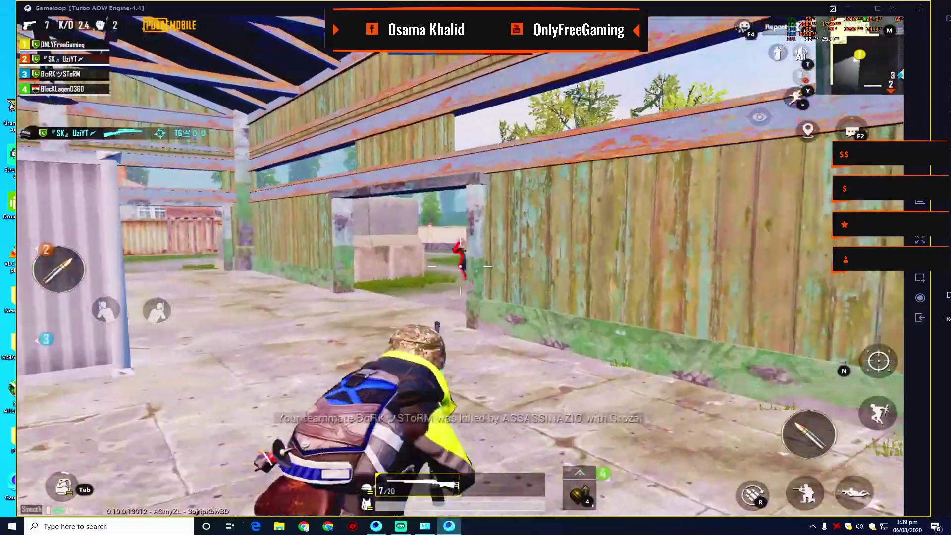
Leave the warehouse through its side opening, take cover behind the concrete blocks and fire the M24 towards the wooden shelter
key(w)
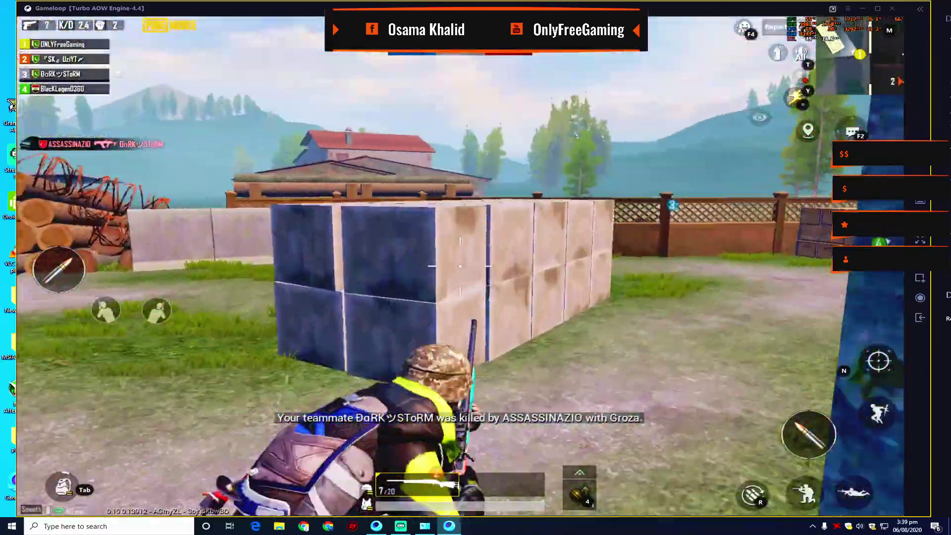
key(w)
key(d)
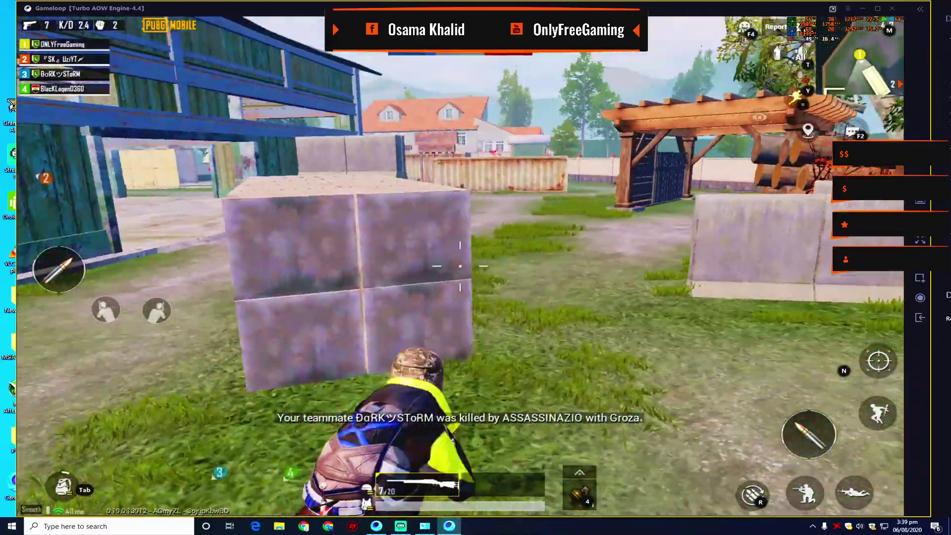
click(460, 266)
key(a)
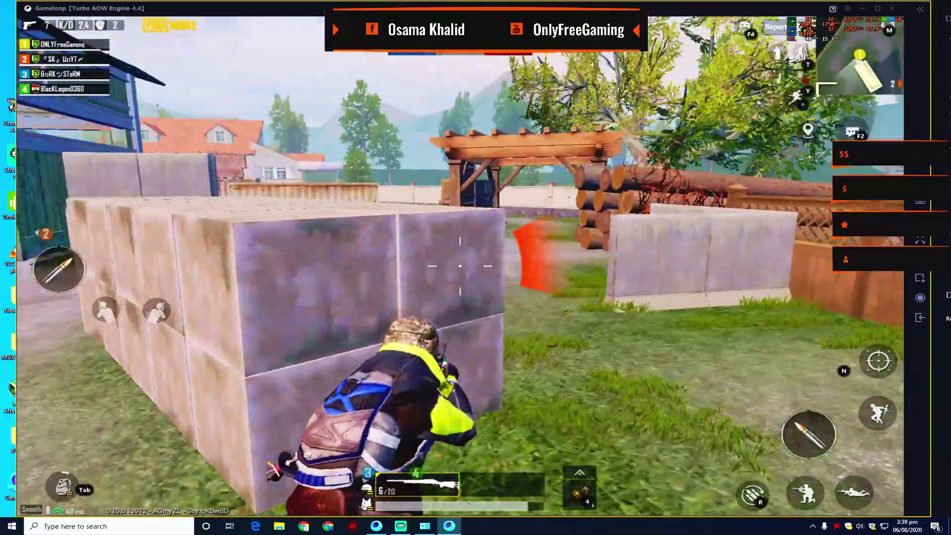
Circle the concrete blocks, pick up 7.62mm ammo and move past the wooden shelter to the rusty container
key(d)
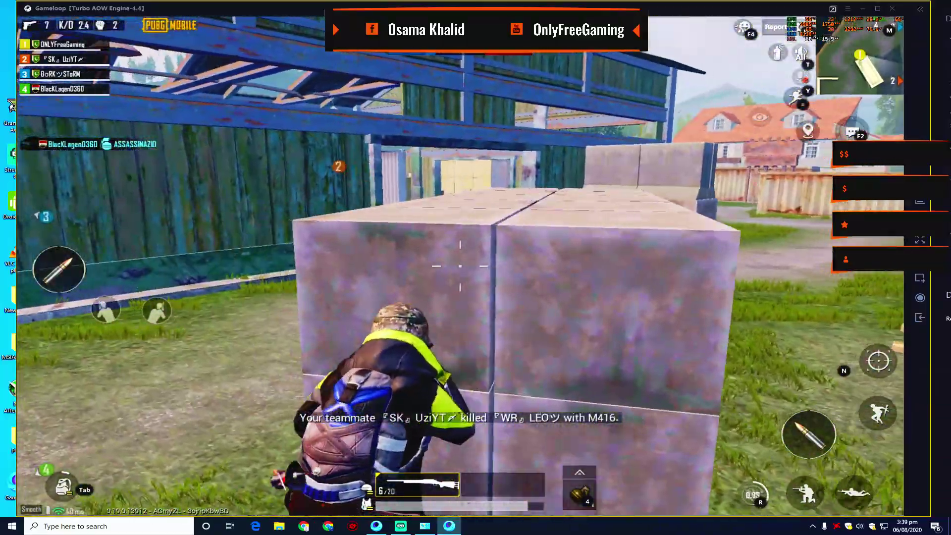
key(d)
key(w)
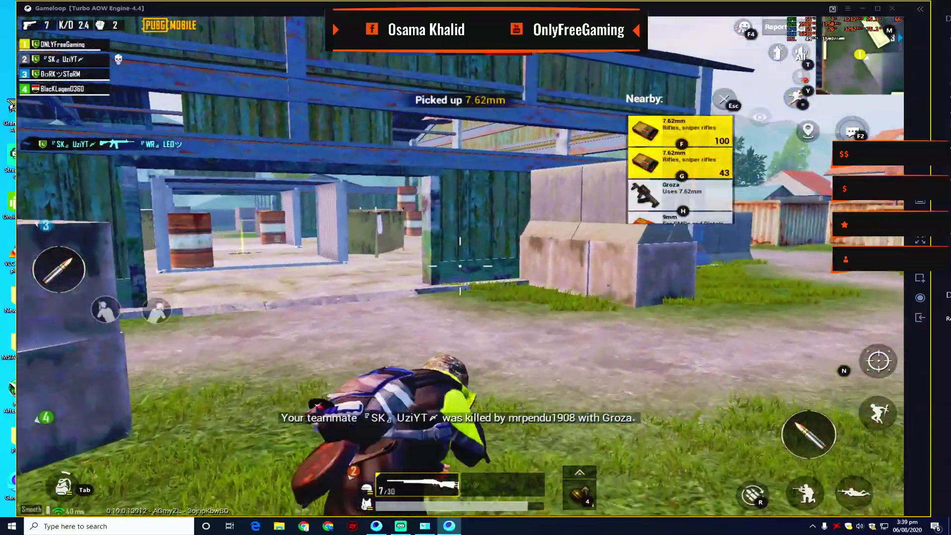
key(w)
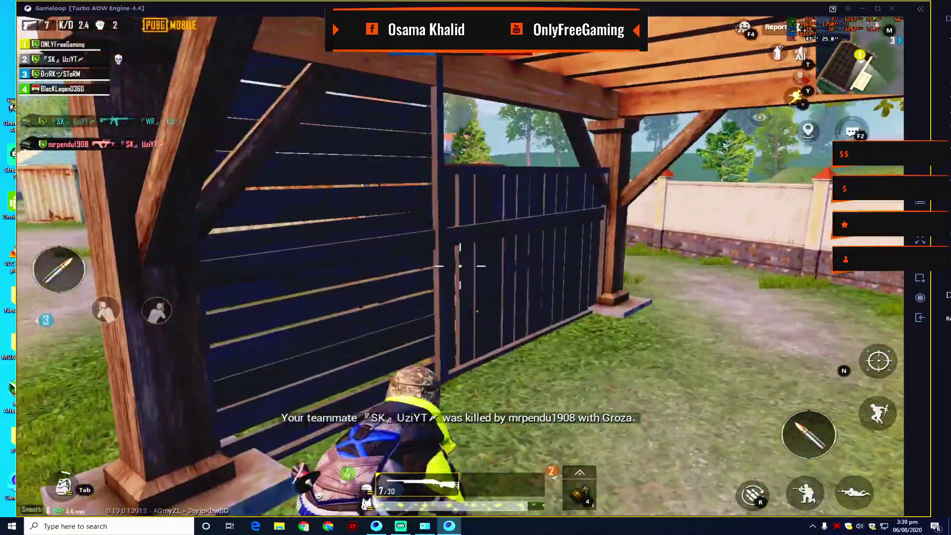
key(w)
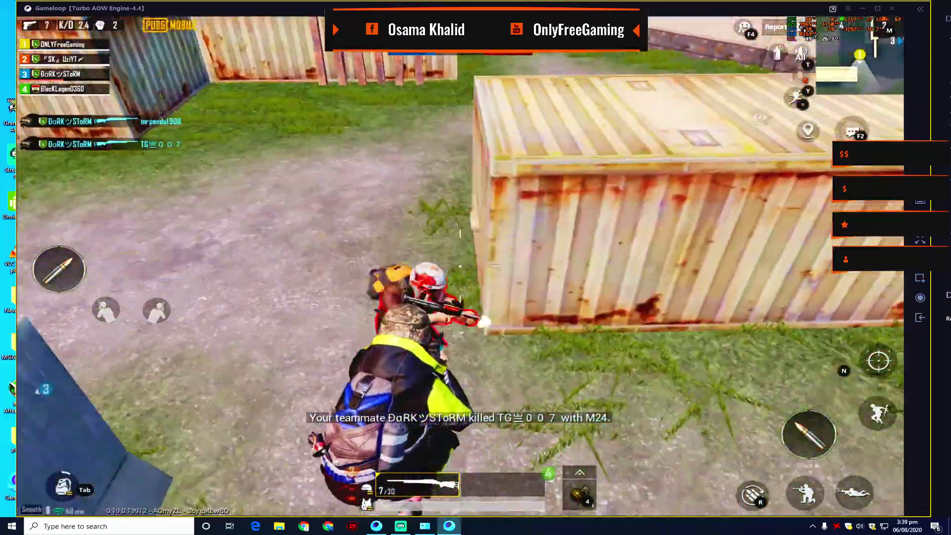
Shoot the close enemy beside the rusty container, and fire scoped M24 shots at the enemy near the yellow wagon
click(460, 266)
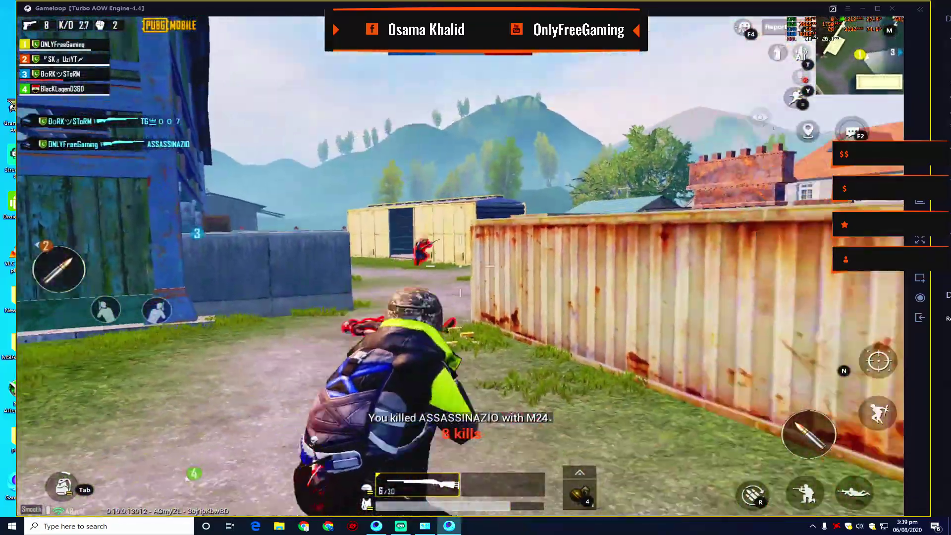
right_click(460, 267)
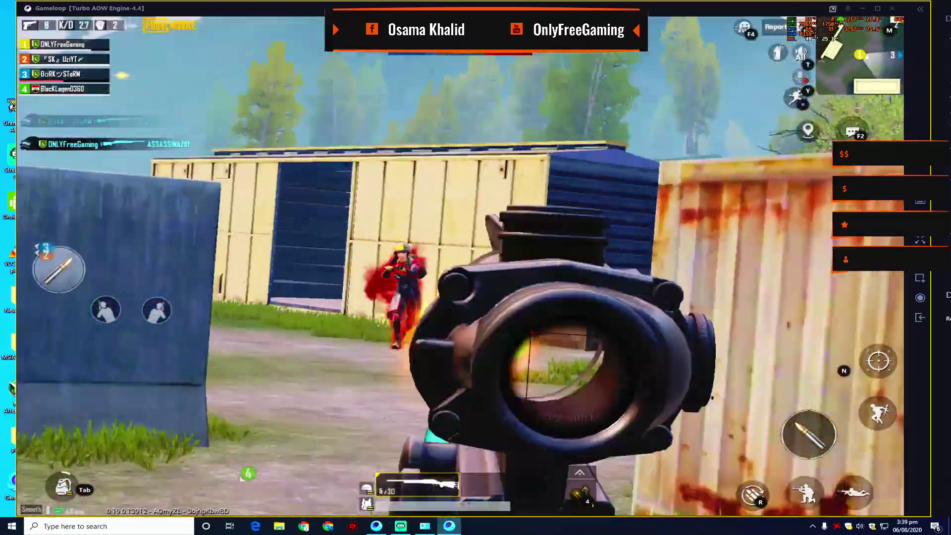
click(459, 268)
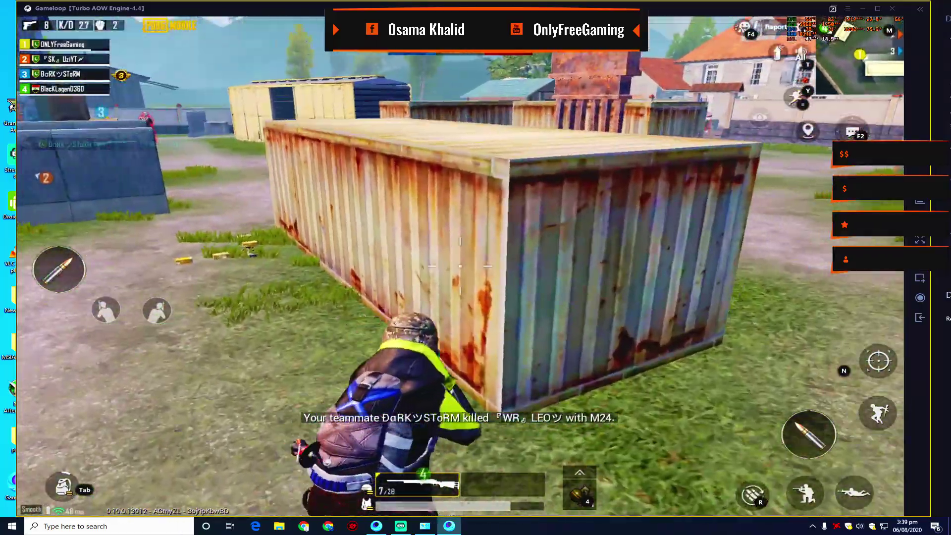
right_click(460, 268)
click(460, 268)
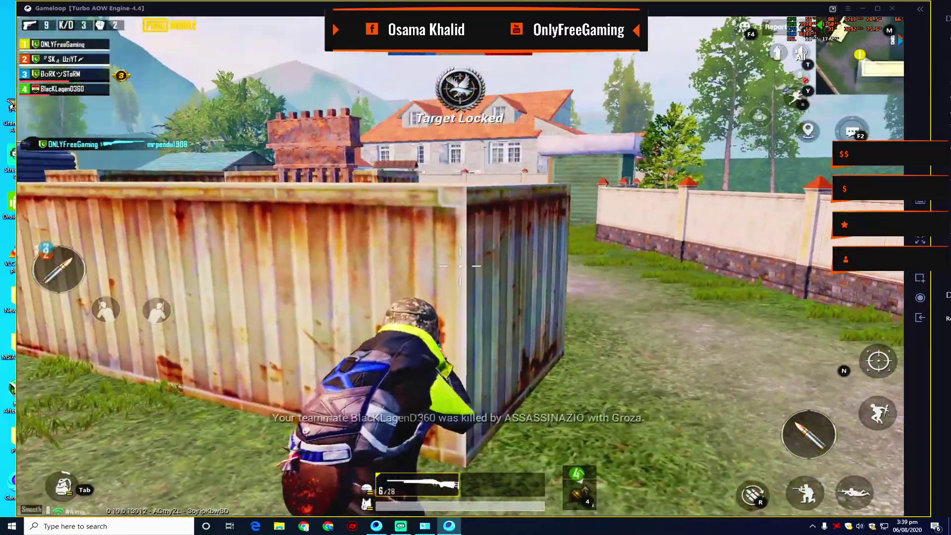
Fire the M24 at the enemies near the green shed and on the container roof, and at the enemy closing in
right_click(460, 267)
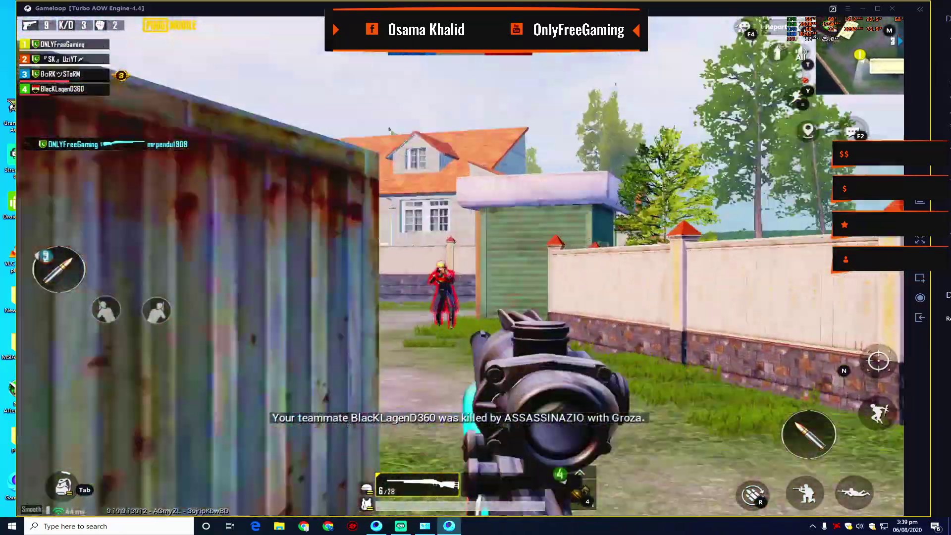
click(460, 268)
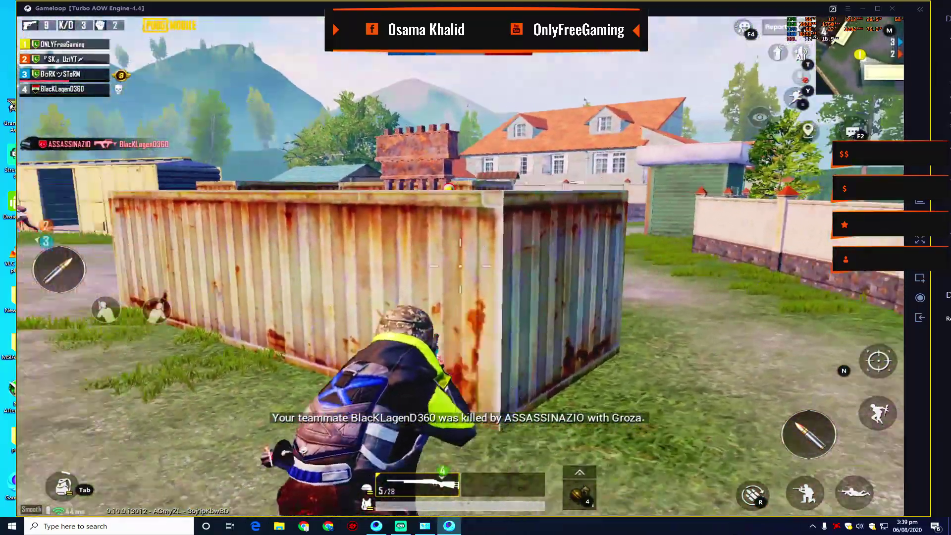
key(a)
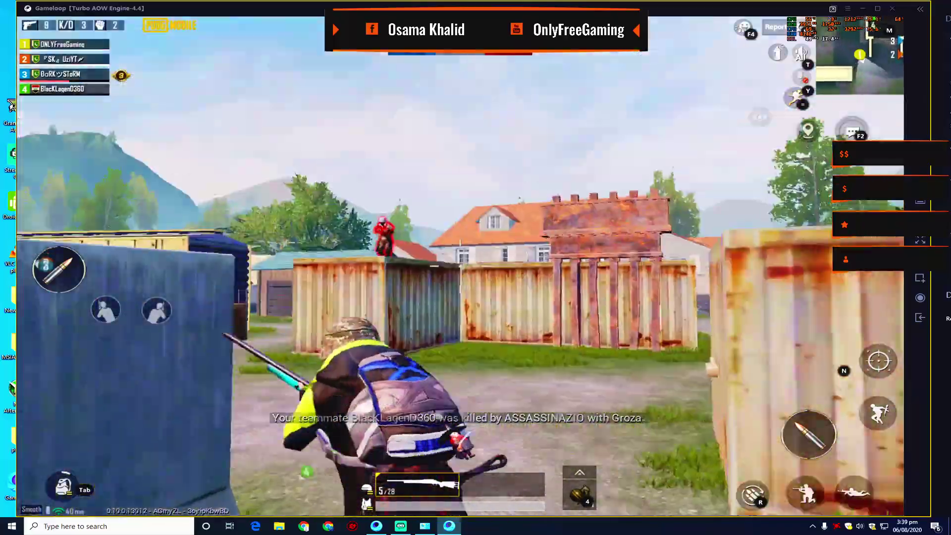
click(459, 268)
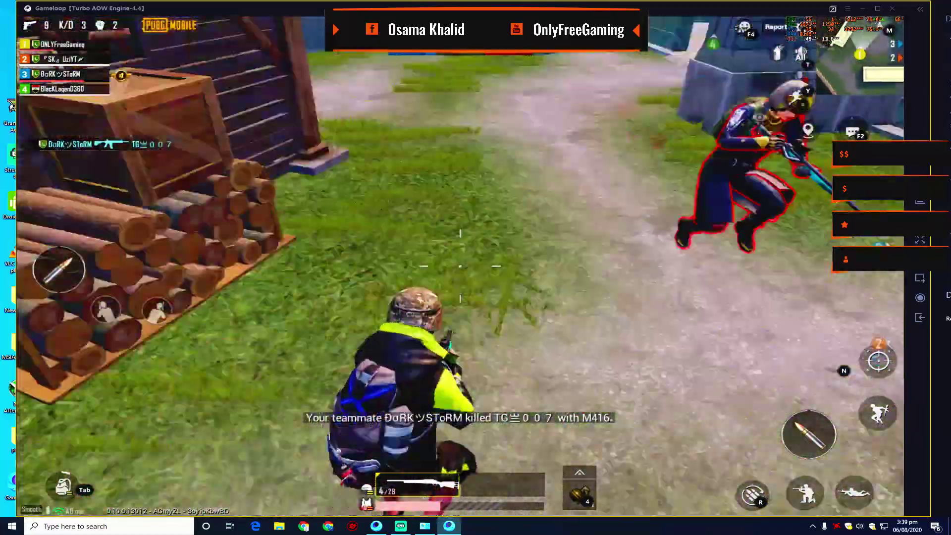
click(460, 268)
Run from the spawn shed past the green train wagon, draw the M24 and advance to the warehouse
key(w)
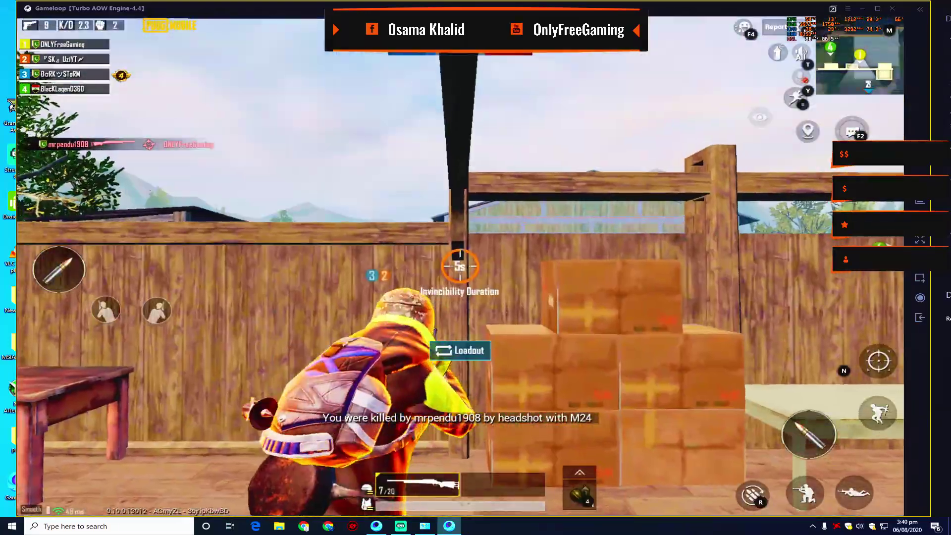
key(w)
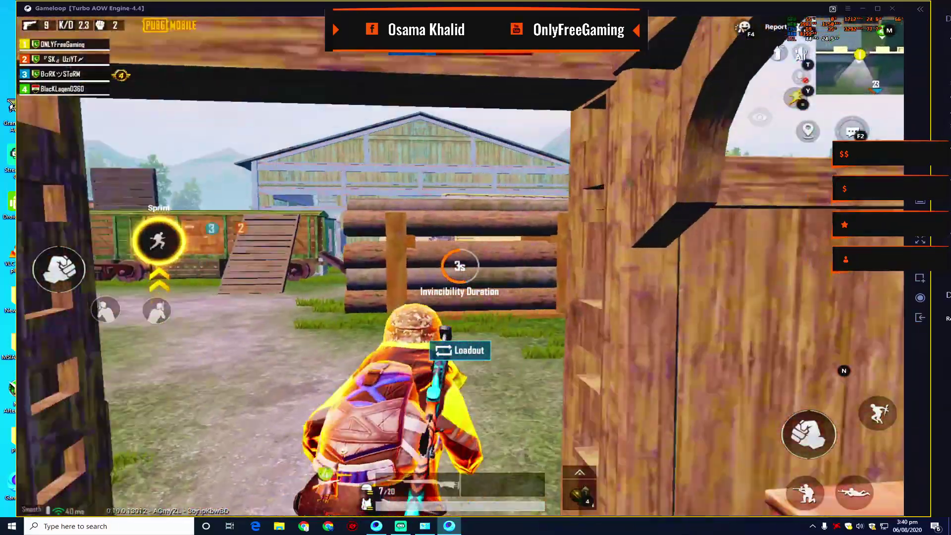
key(w)
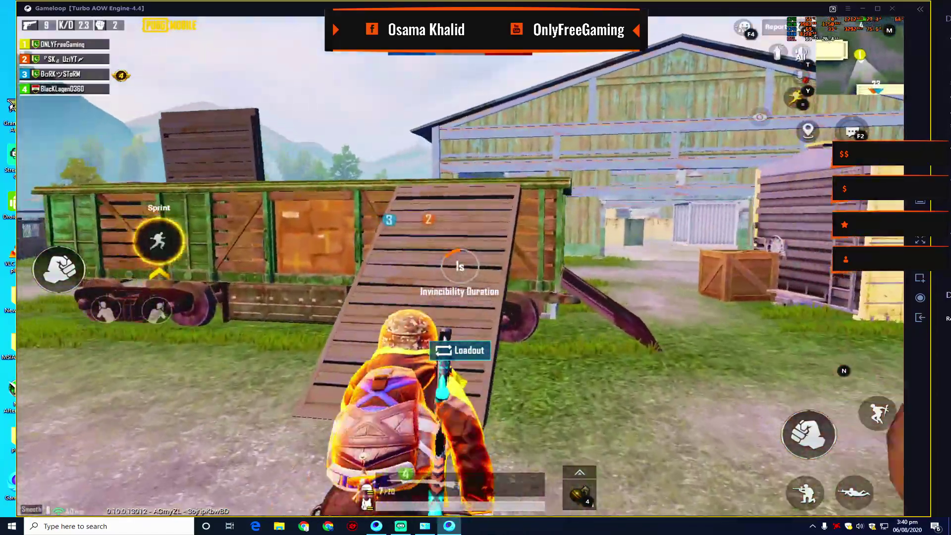
key(1)
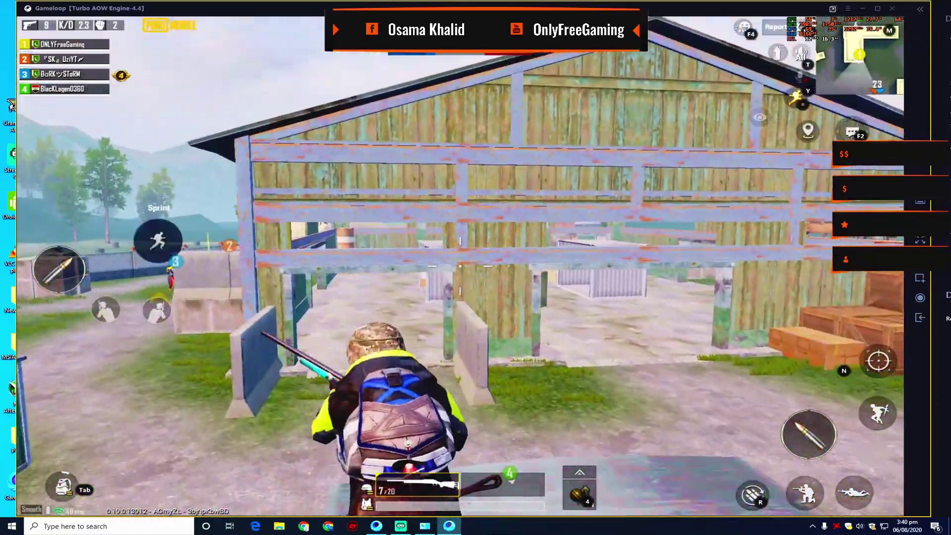
key(w)
key(w)
key(d)
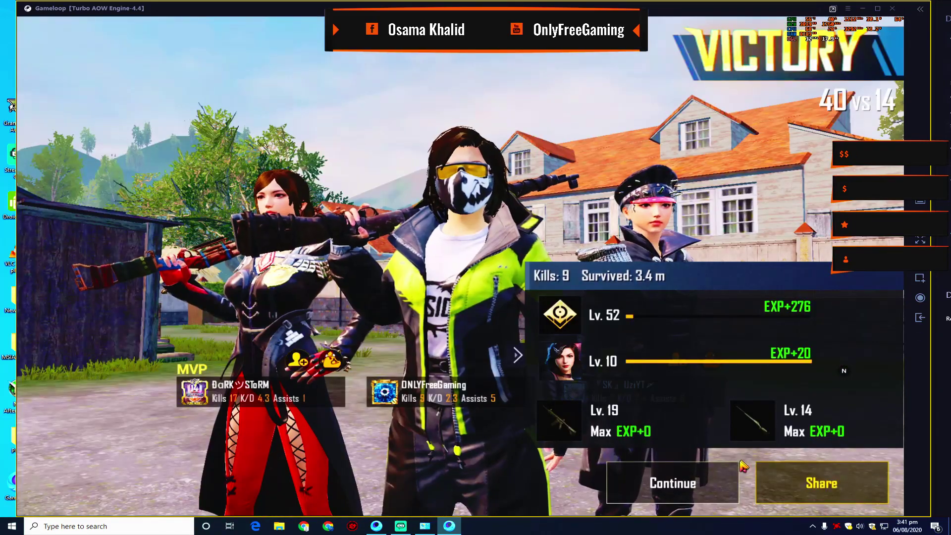
Continue past the match summary and the team scoreboard to return to the lobby
click(703, 480)
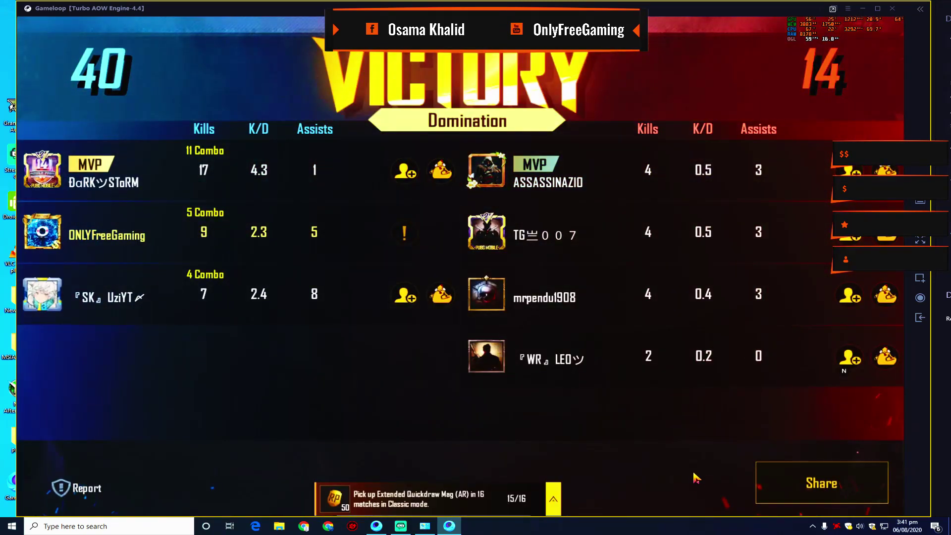
click(695, 478)
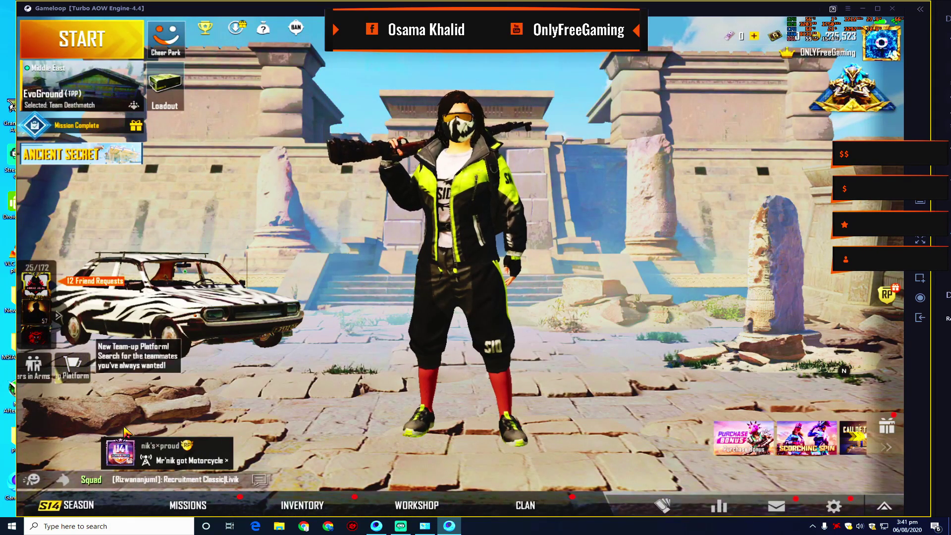
Switch to Streamlabs OBS and stop the recording
click(407, 528)
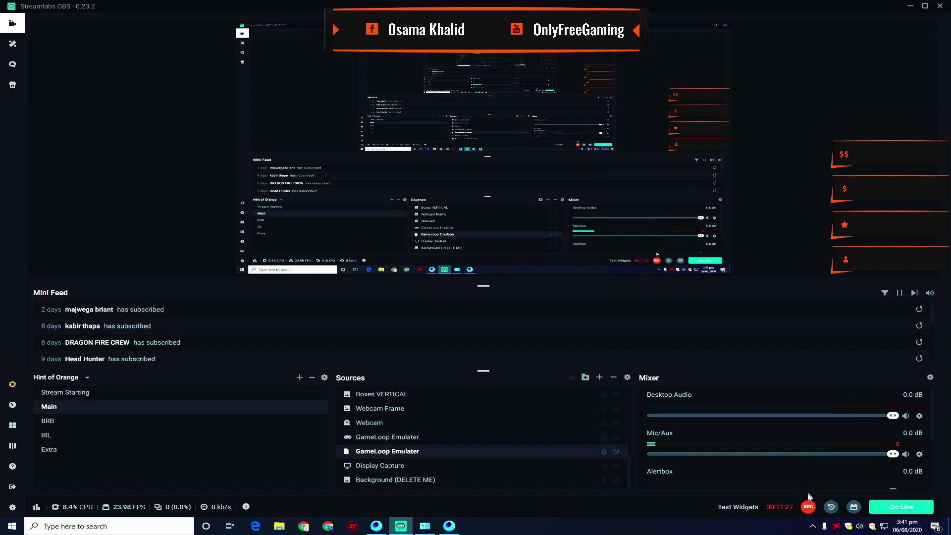
click(808, 508)
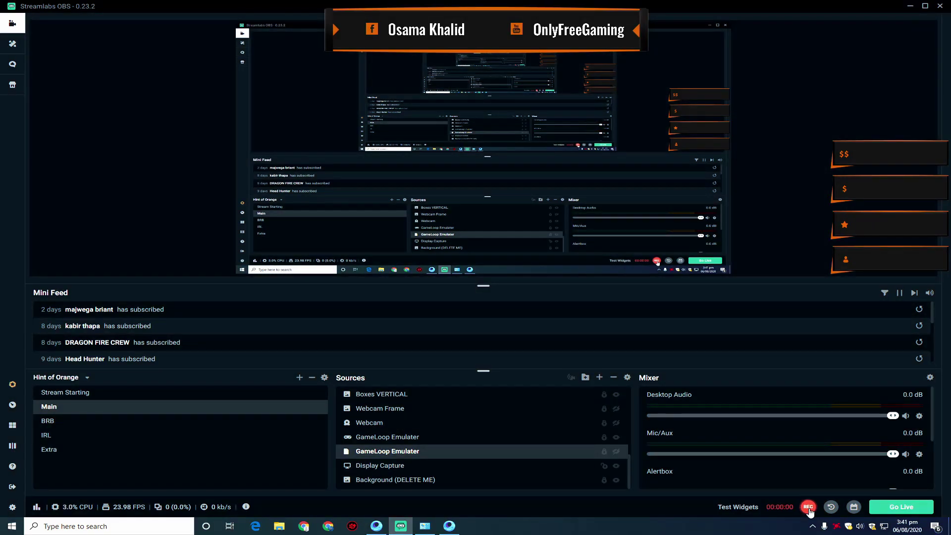